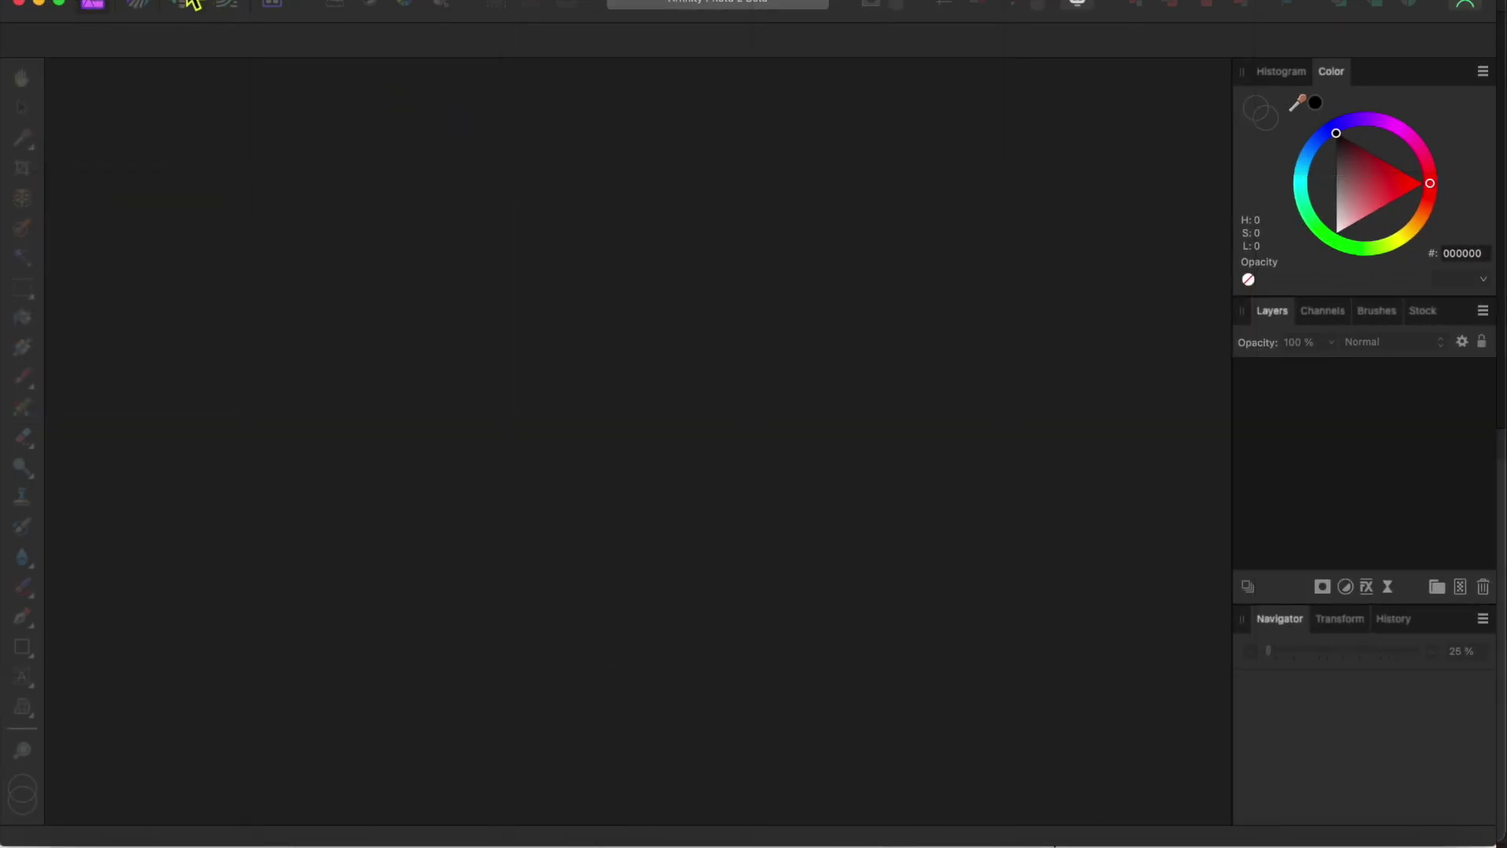
# Step: Confirm in Settings that the Segmentation and Saliency machine learning models are installed
pyautogui.click(71, 2)
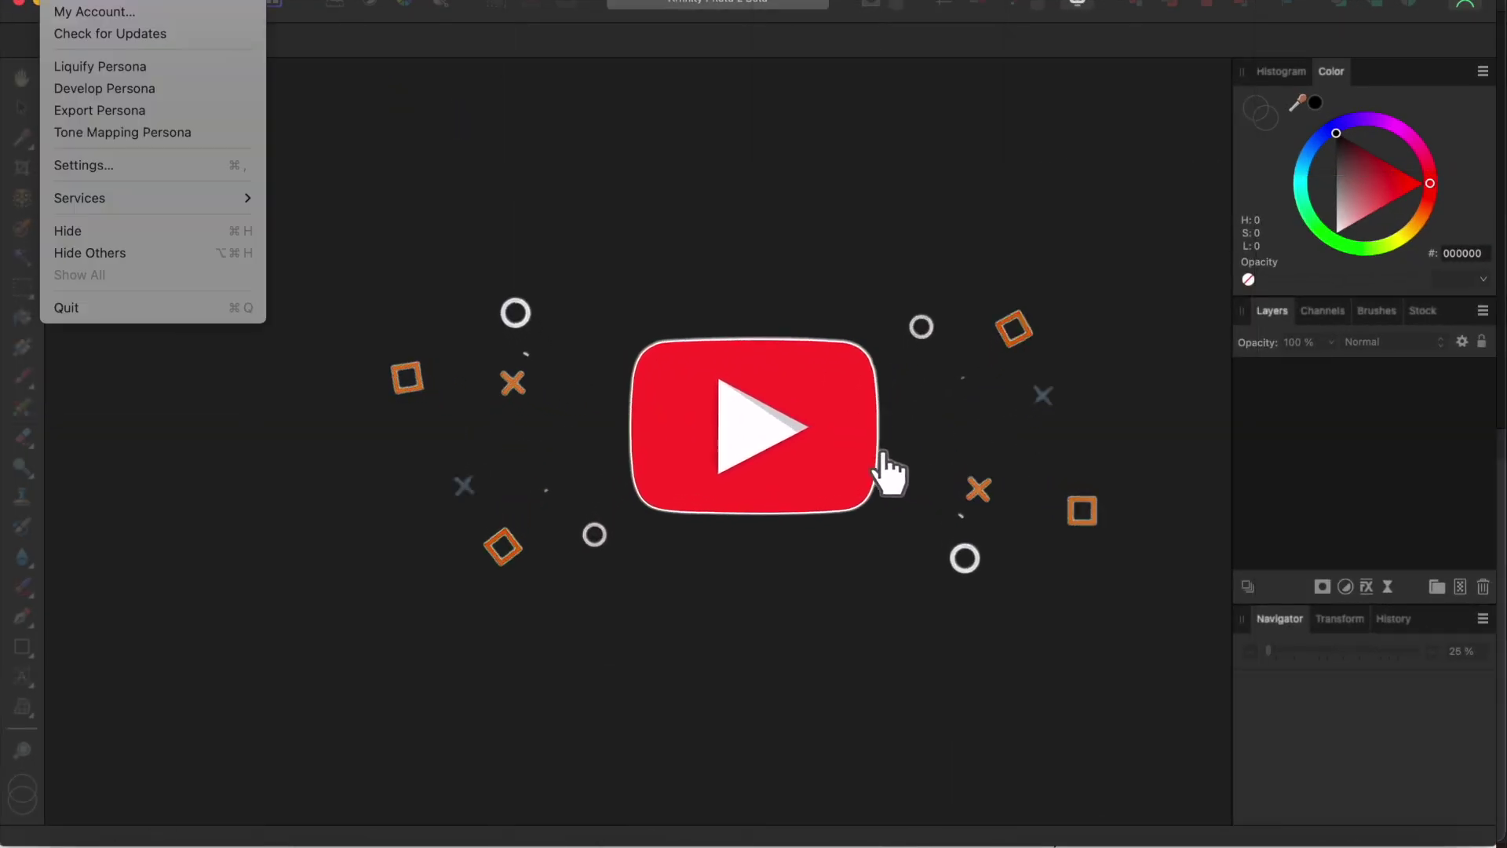
pyautogui.click(88, 168)
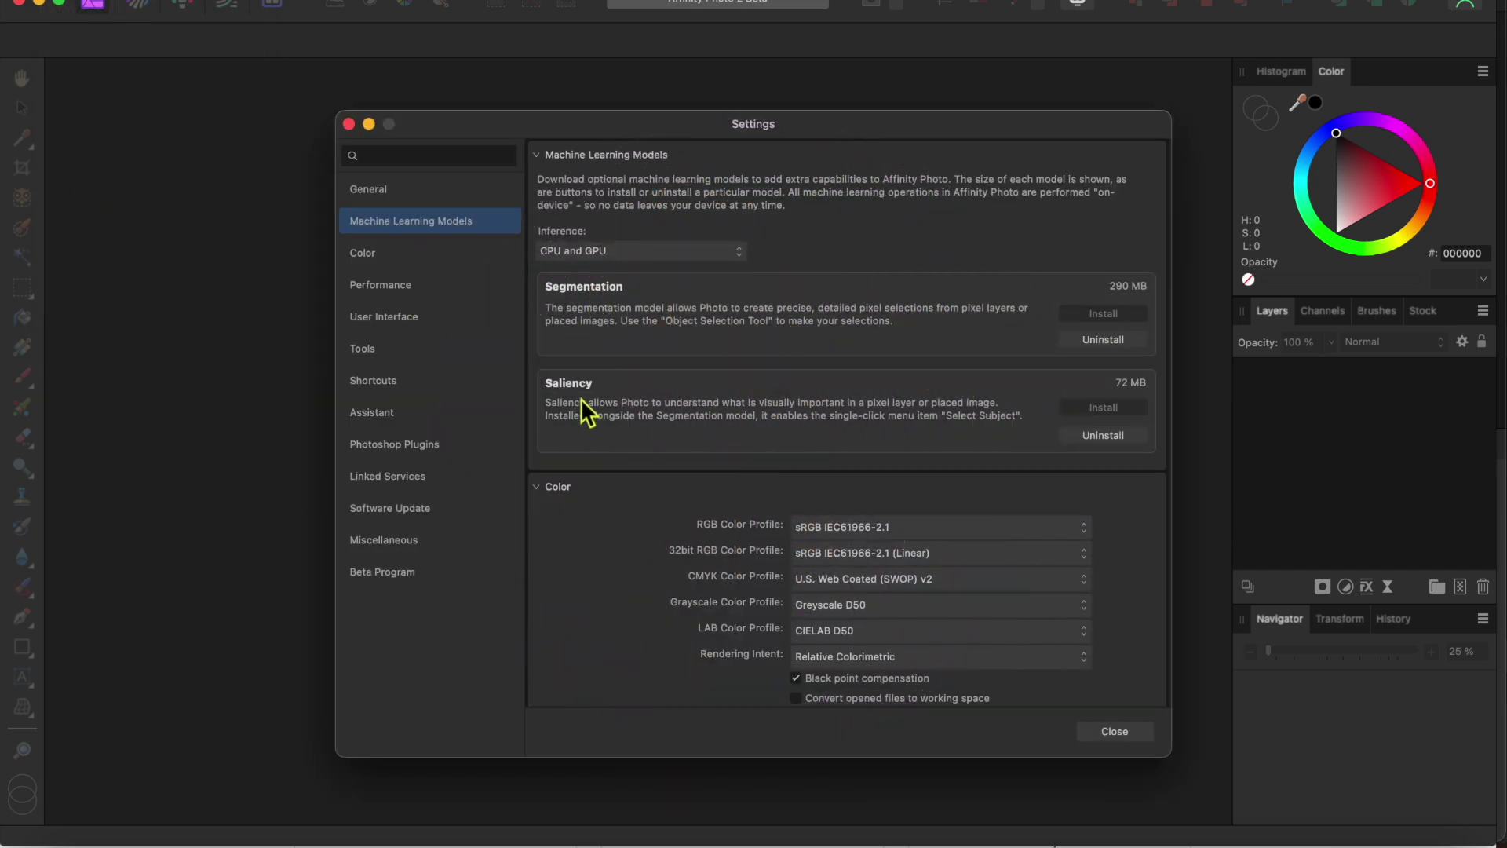
pyautogui.click(1116, 732)
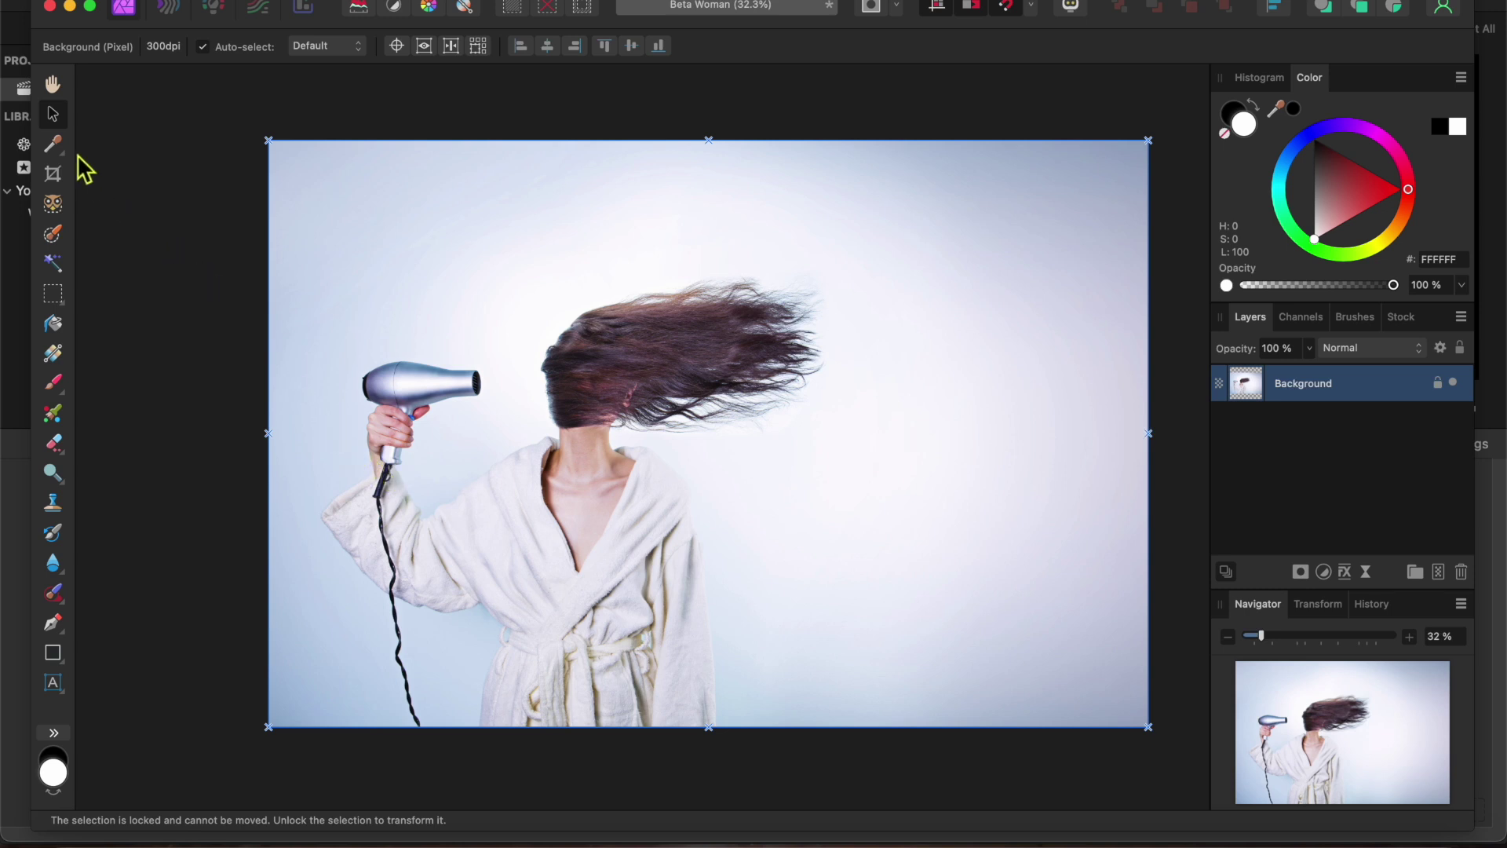
# Step: Choose the Object Selection Tool for selecting the hair dryer
pyautogui.click(53, 205)
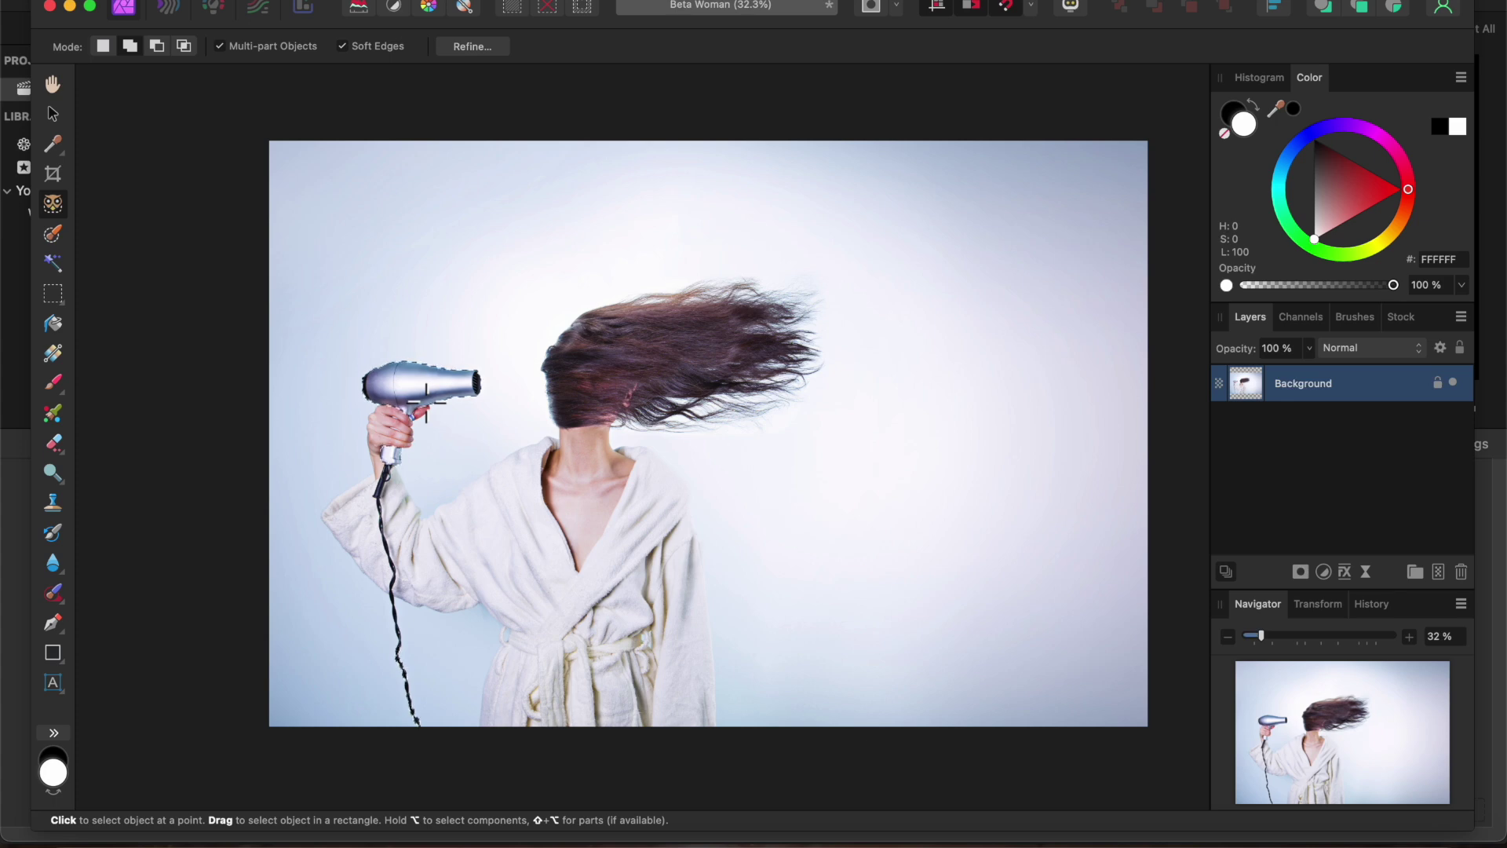
# Step: Select the hair dryer, its cord and the pale backdrop around the woman
pyautogui.click(426, 398)
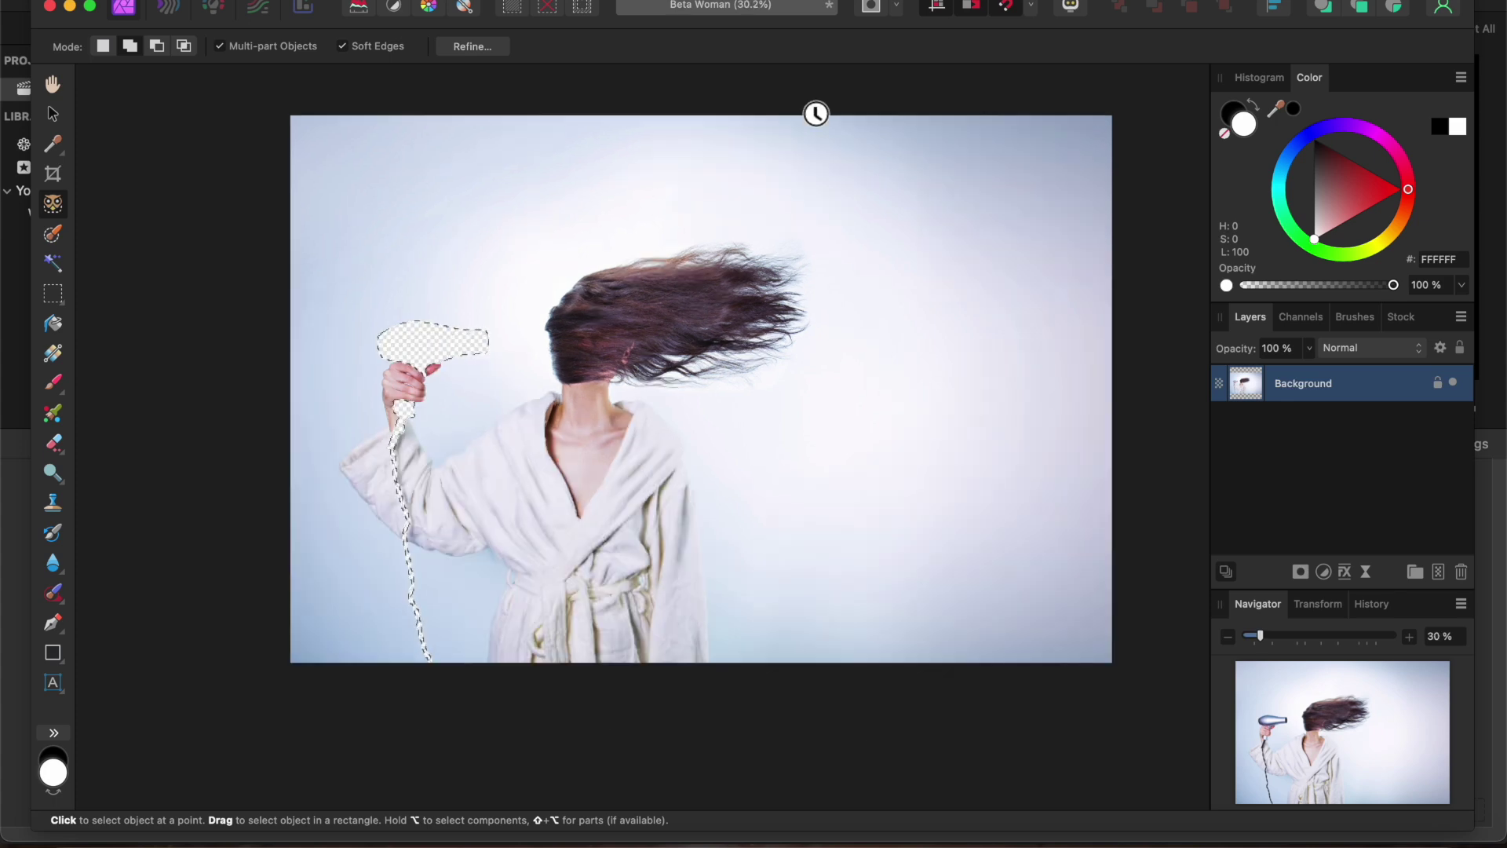
pyautogui.scroll(3, 424, 402)
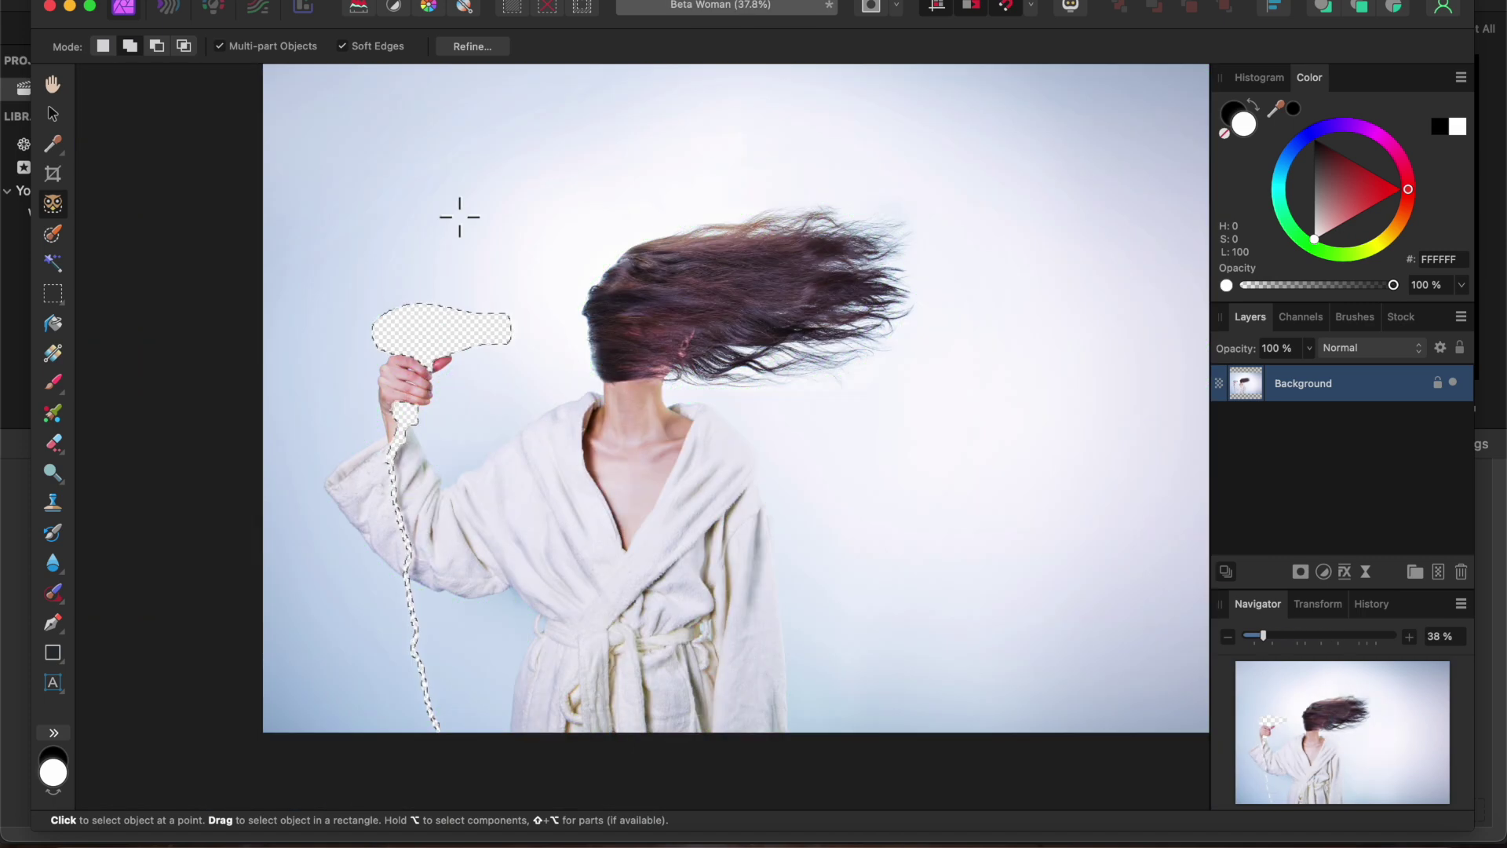
pyautogui.click(459, 217)
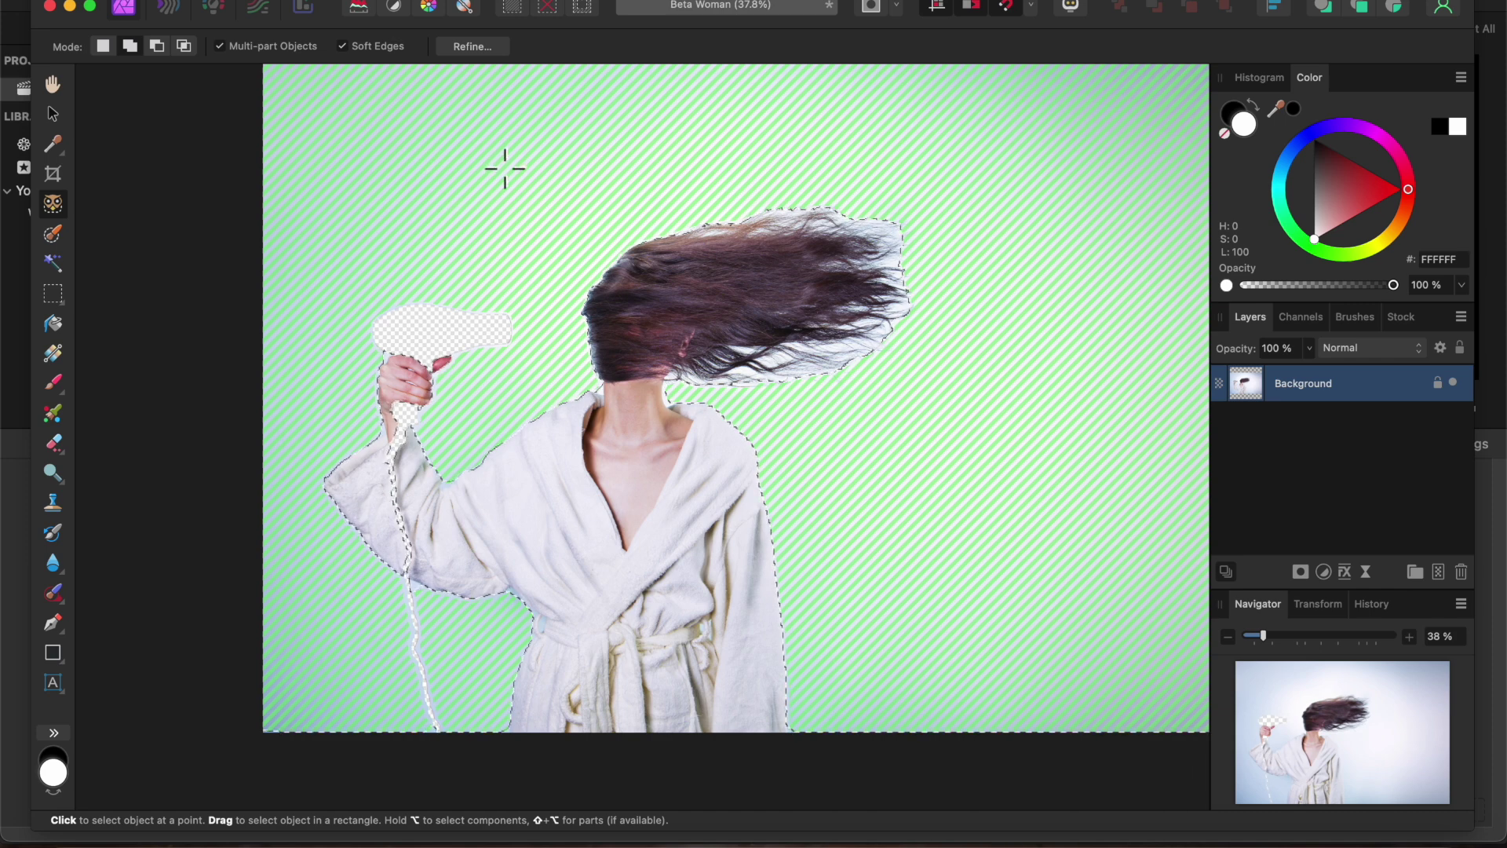
pyautogui.click(572, 141)
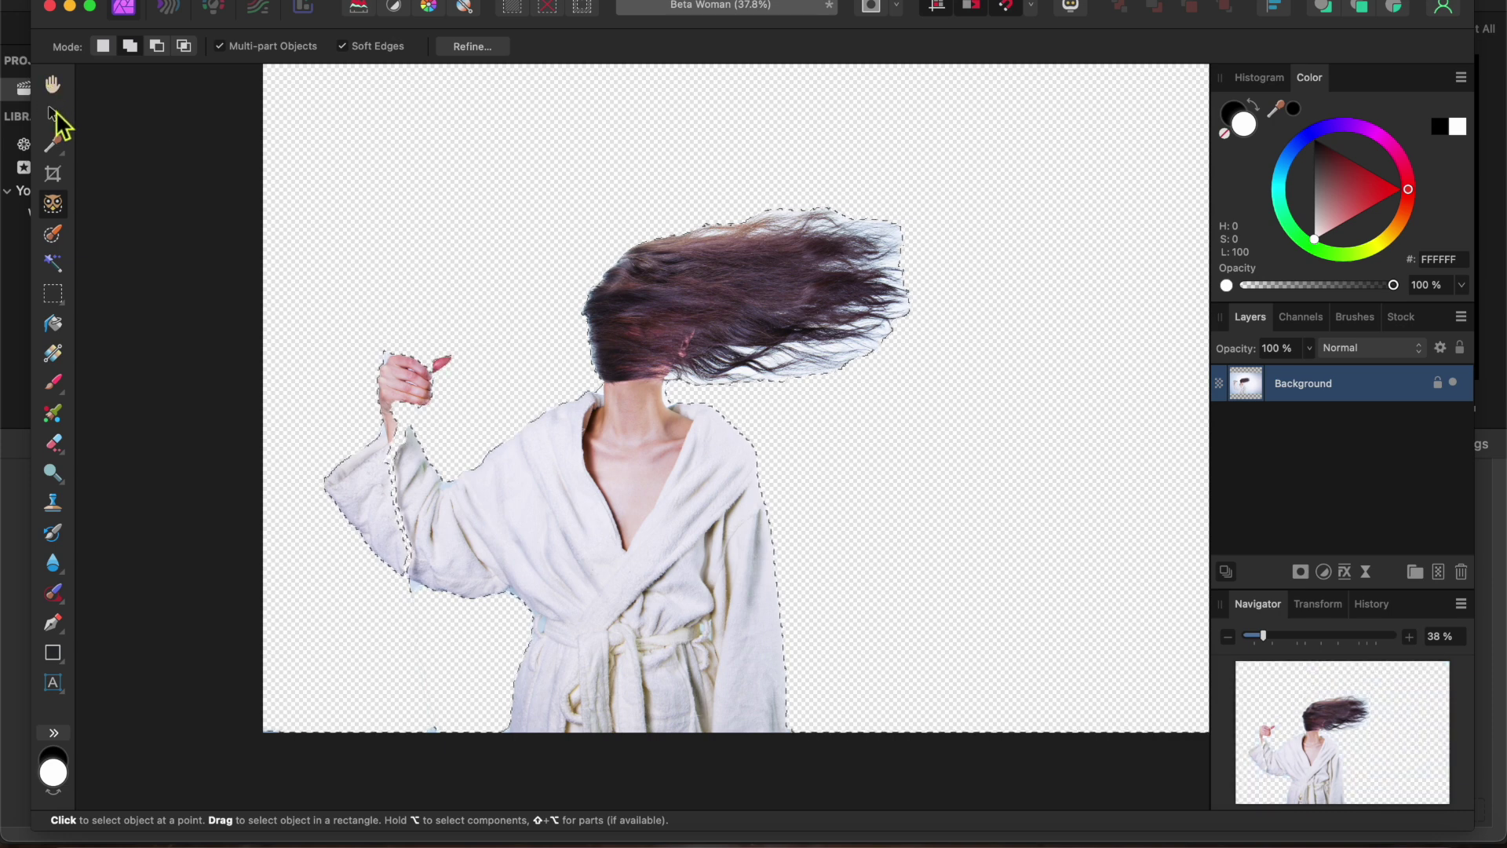
# Step: Deselect with the Move Tool, leaving the woman alone on transparency
pyautogui.click(53, 114)
pyautogui.click(204, 154)
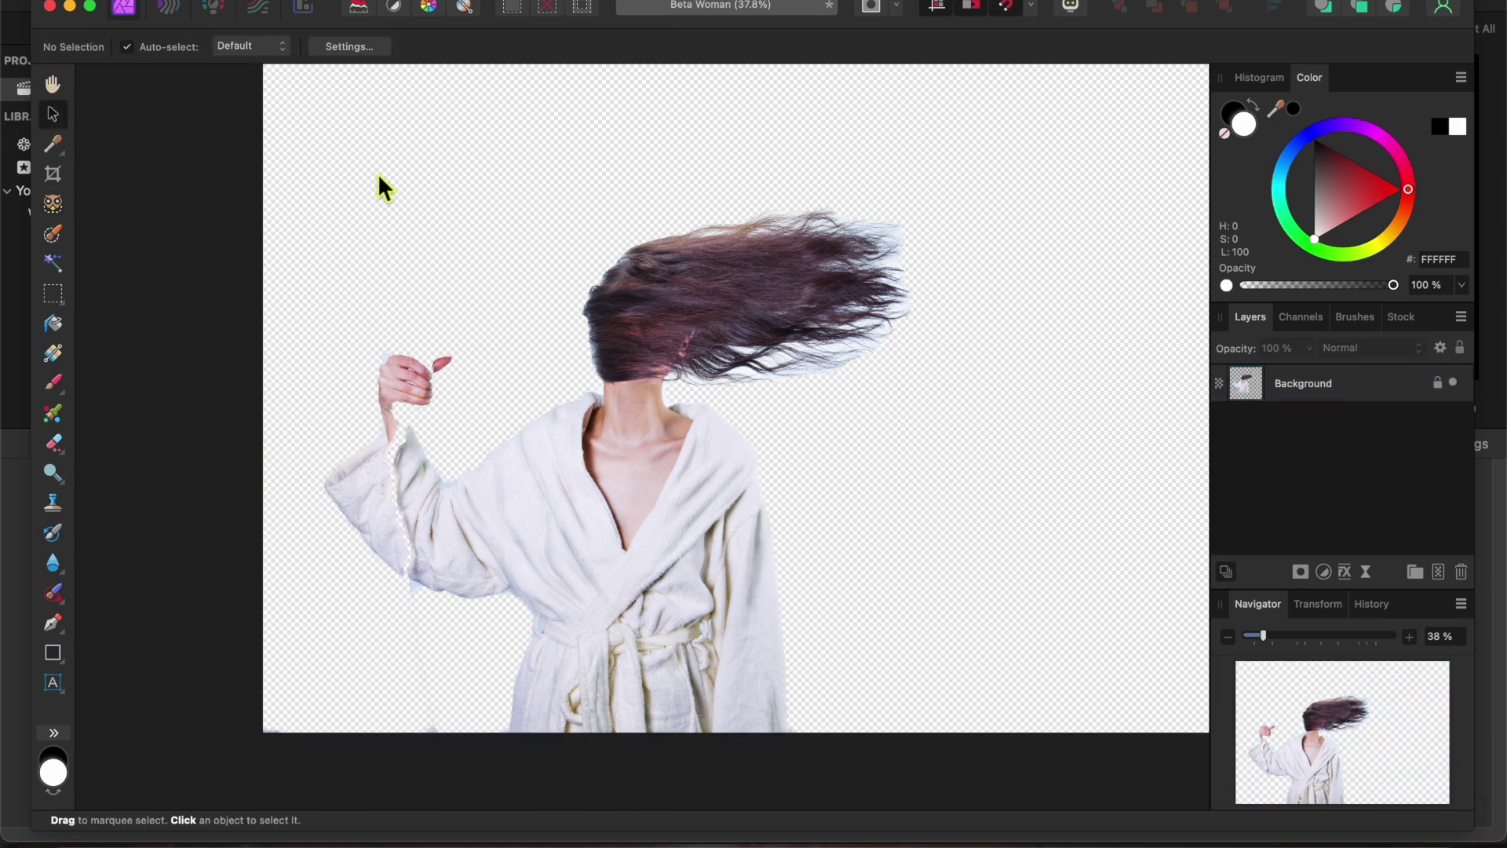
pyautogui.scroll(6, 649, 500)
pyautogui.scroll(-6, 648, 499)
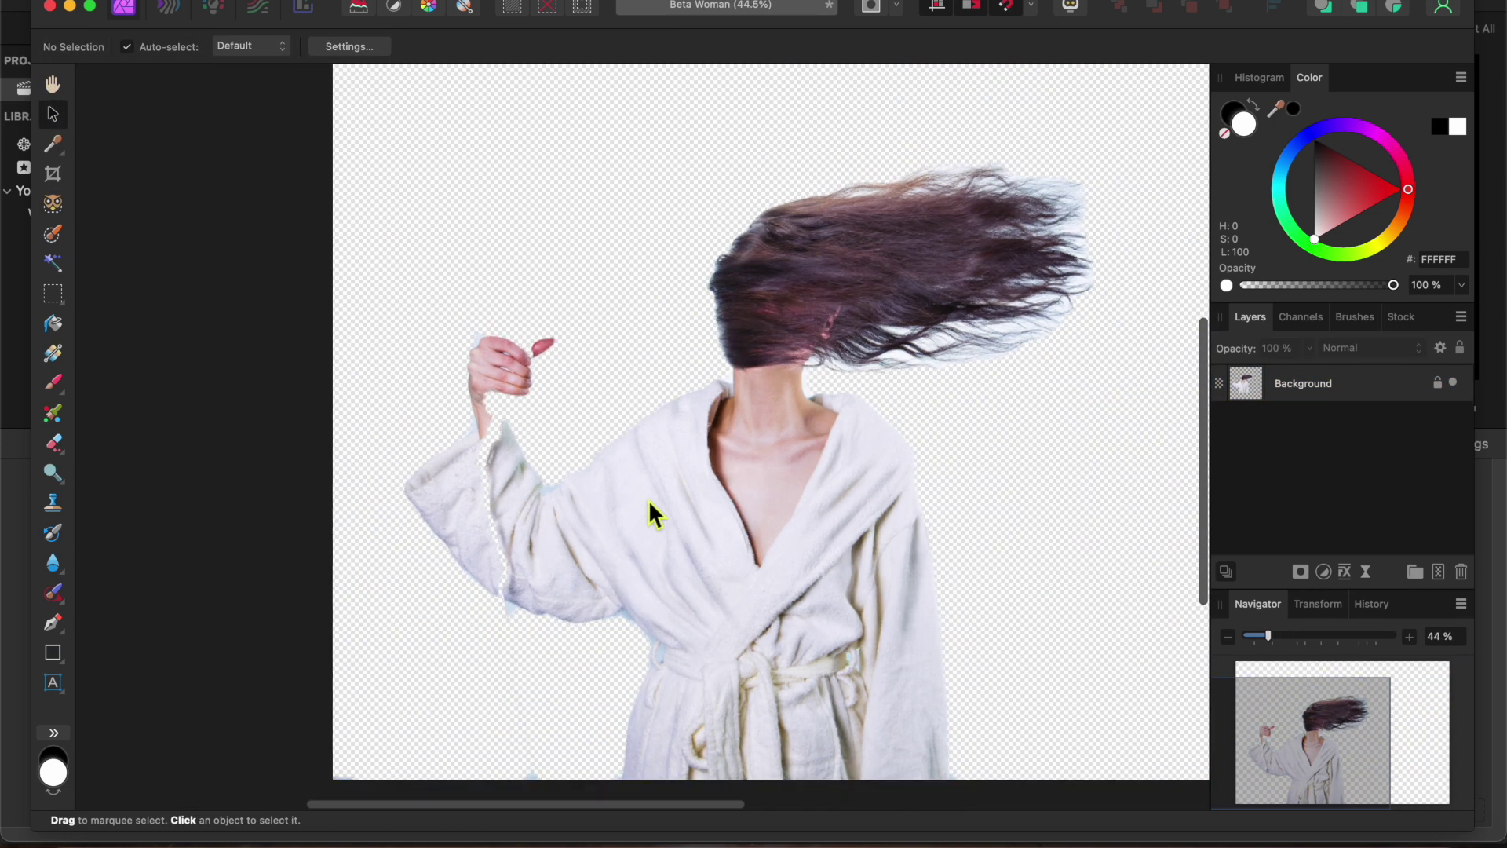
# Step: Restore the full original photo and pan it back into position
pyautogui.press('w')
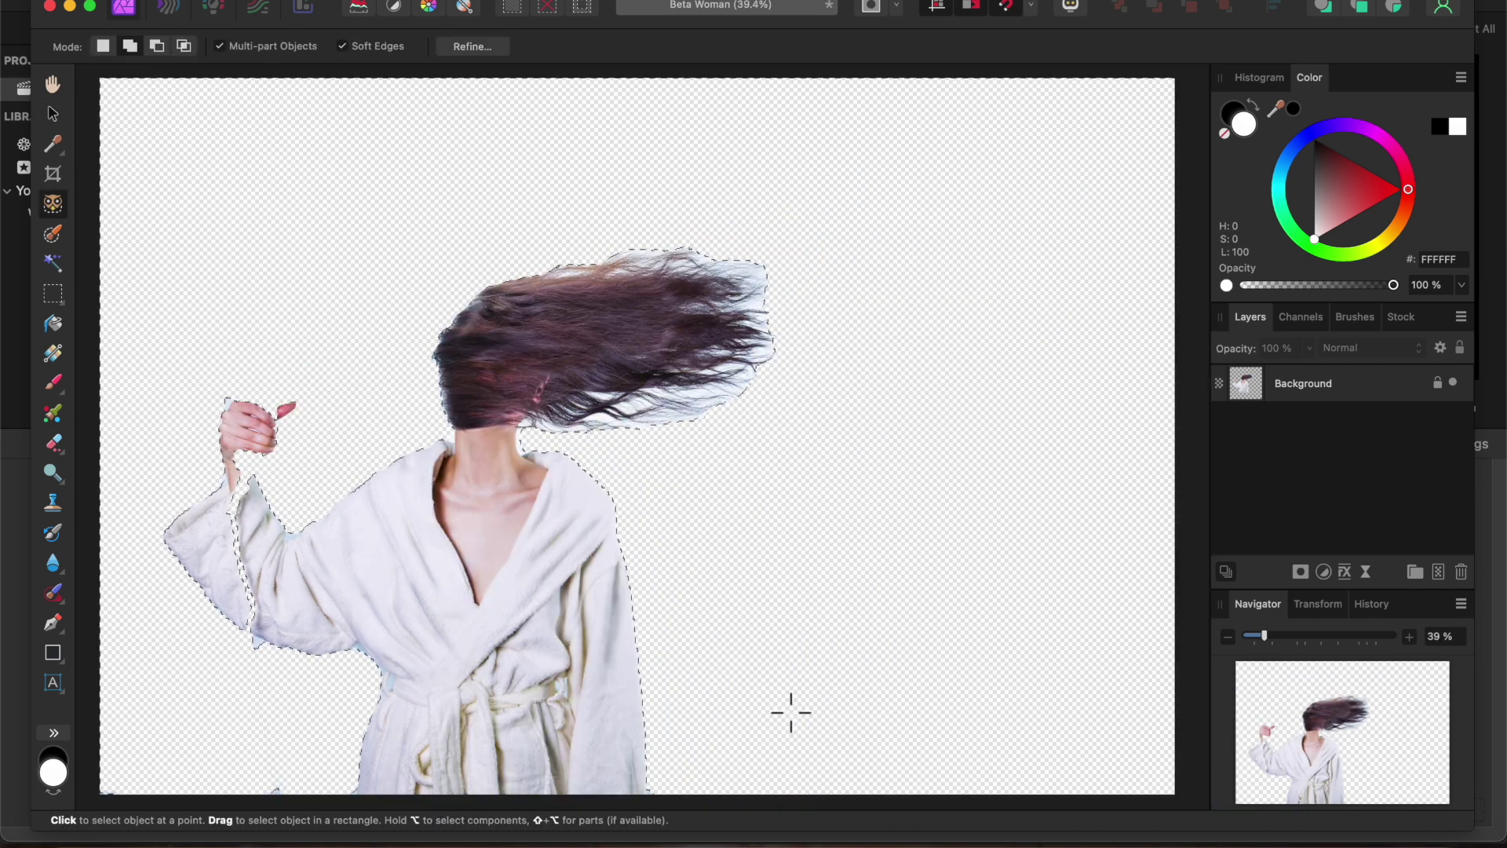
pyautogui.click(787, 709)
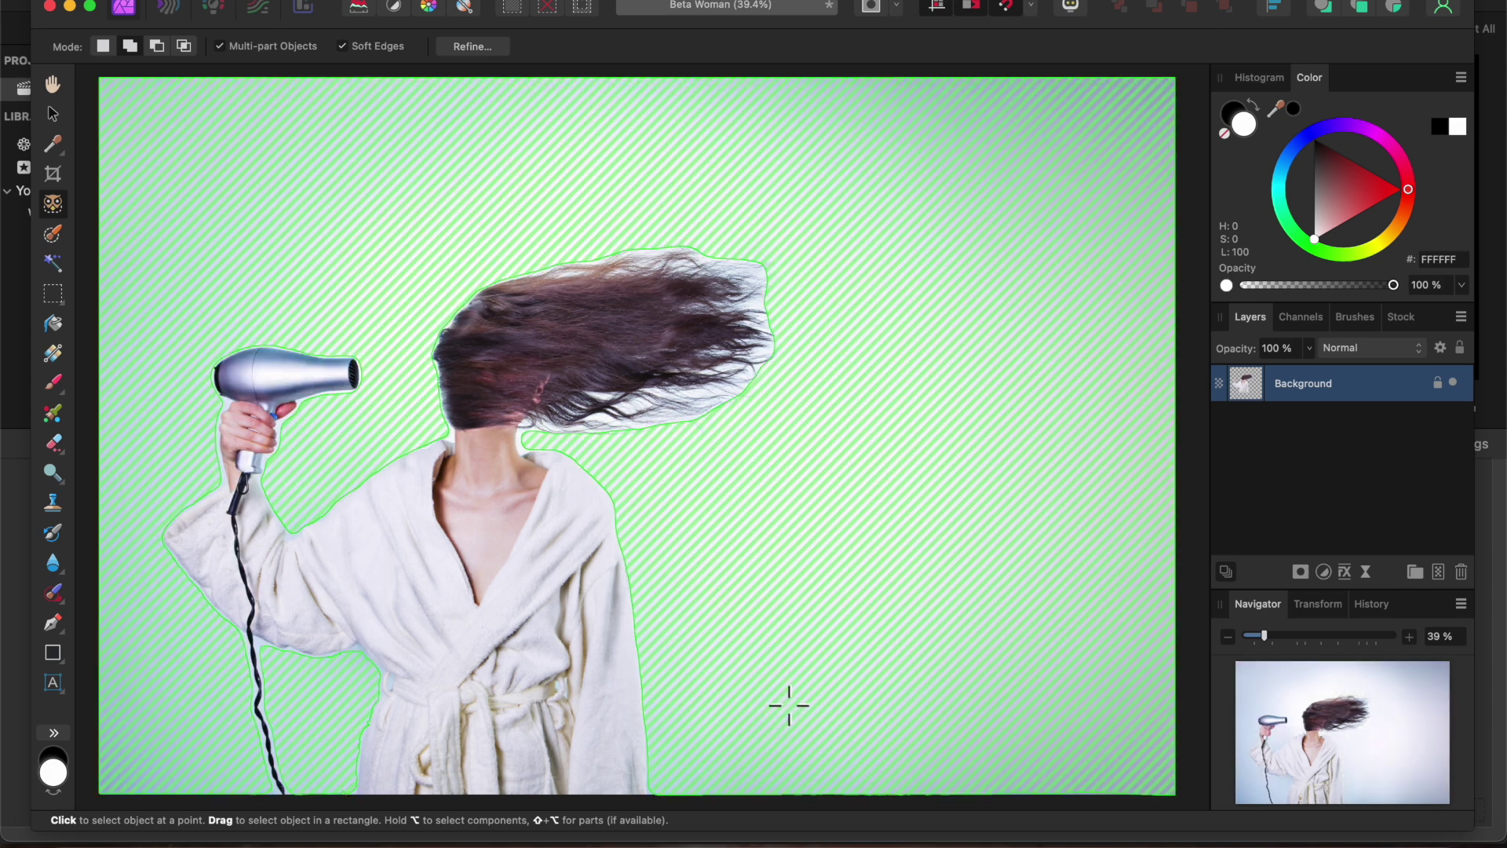
pyautogui.press('h')
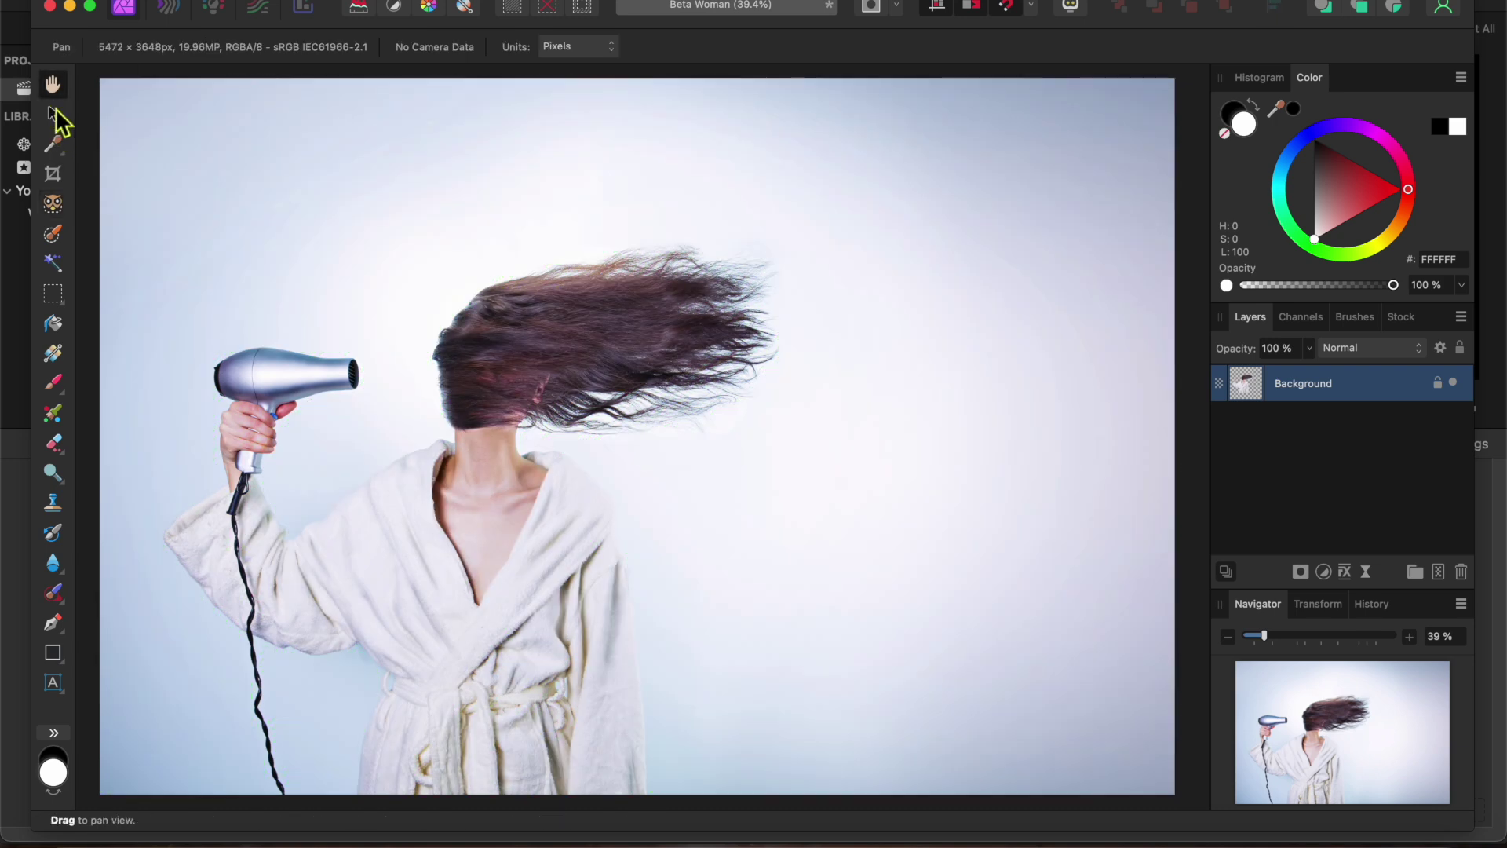
pyautogui.moveTo(354, 373); pyautogui.dragTo(434, 374)
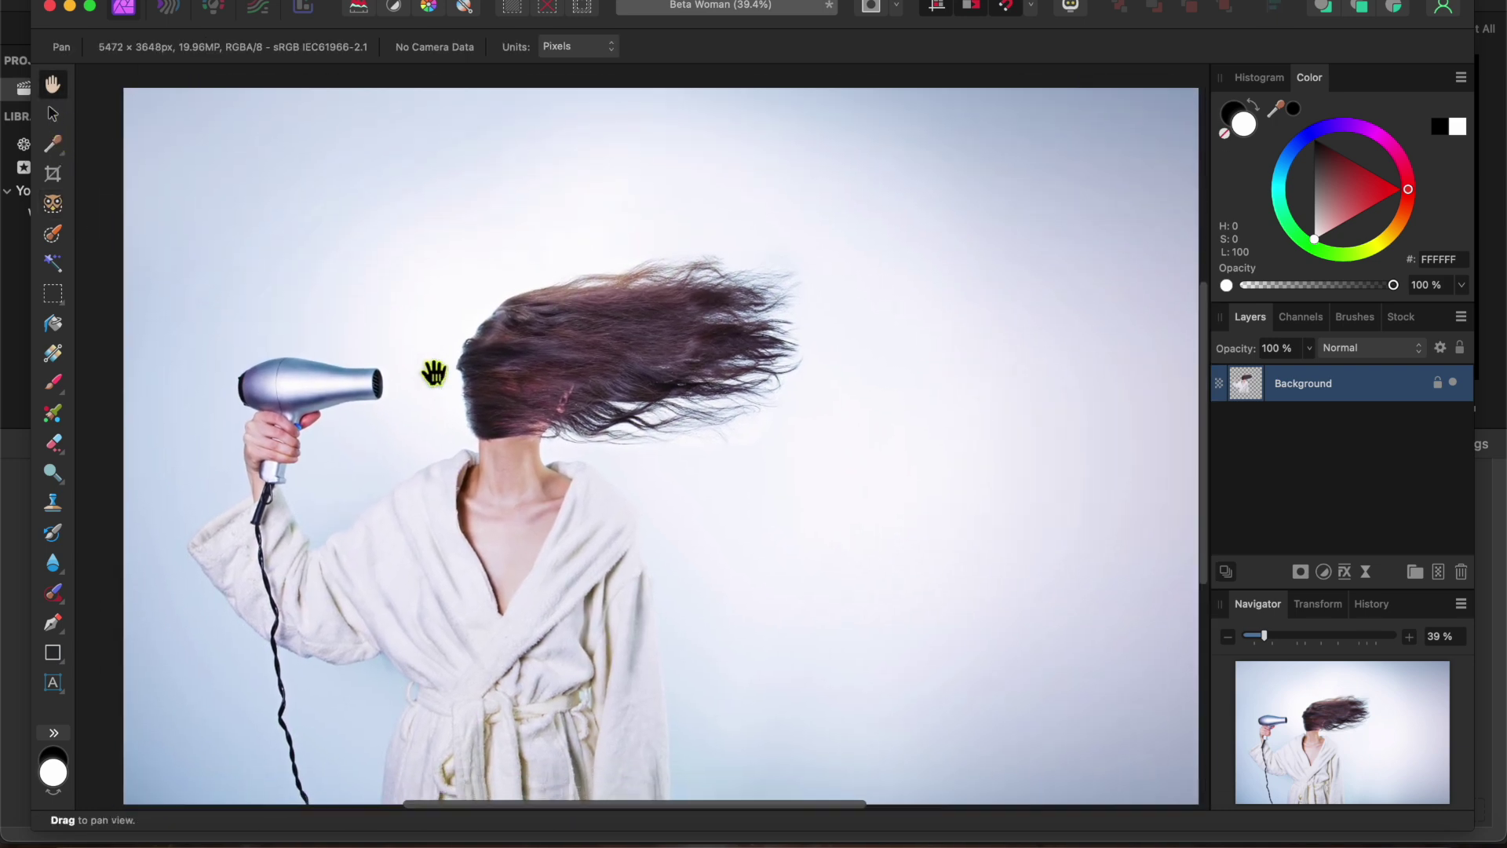
# Step: Select the woman as one object and bring up Refine Selection
pyautogui.click(55, 214)
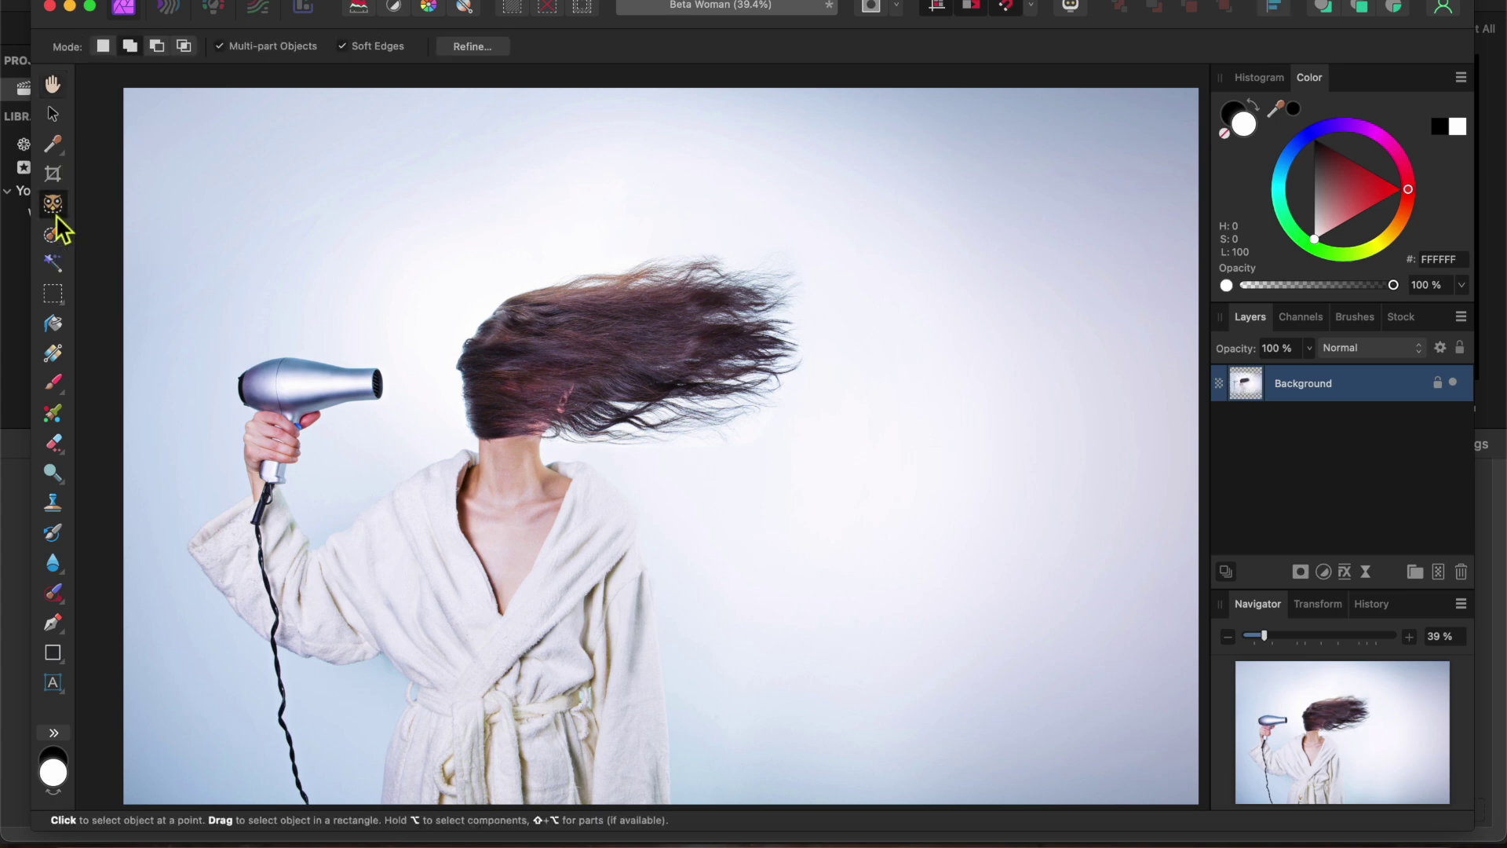
pyautogui.click(471, 620)
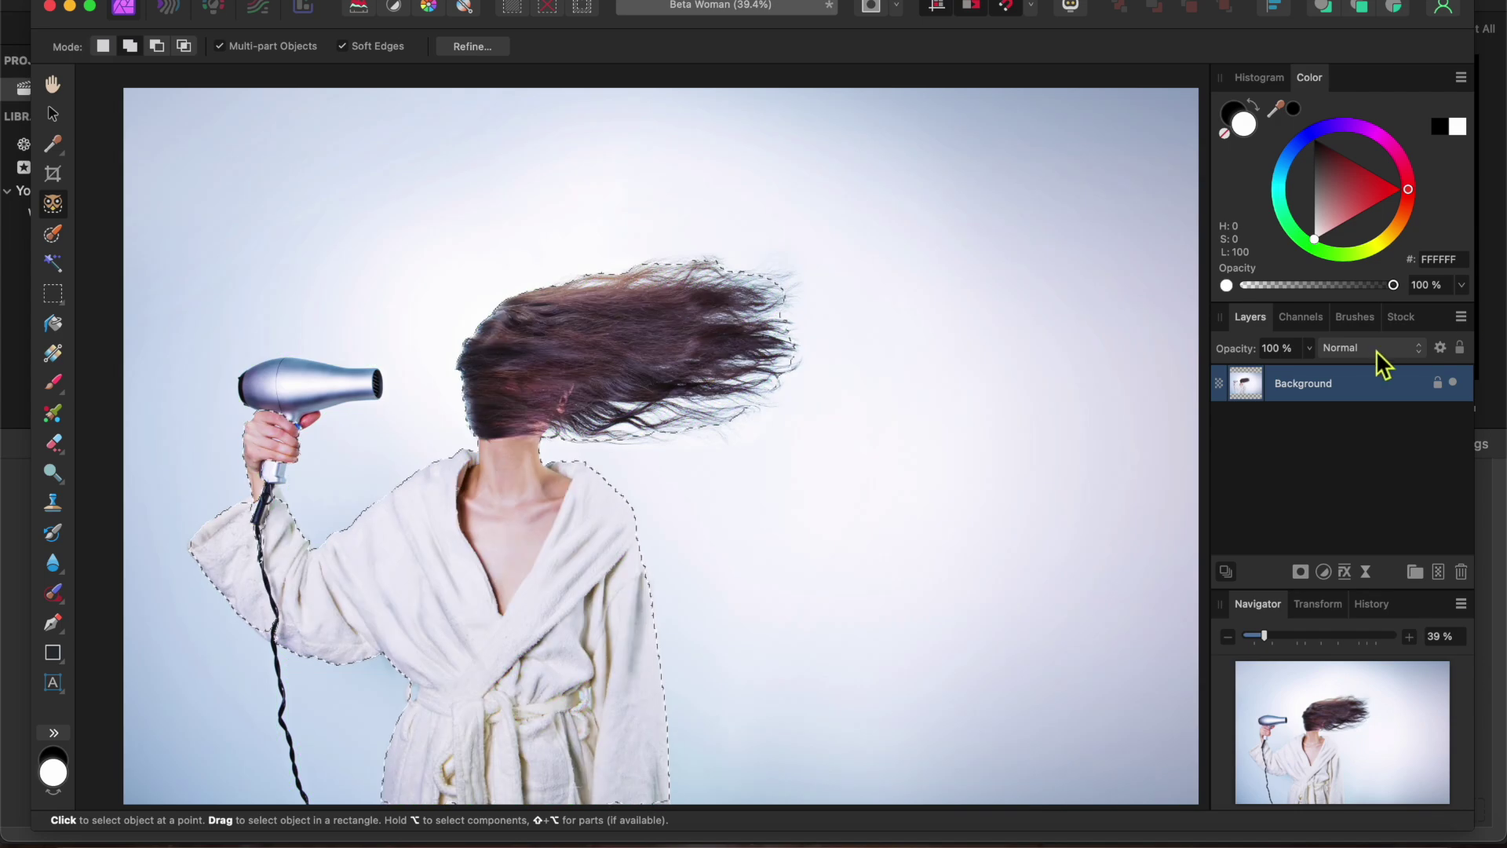
pyautogui.click(478, 49)
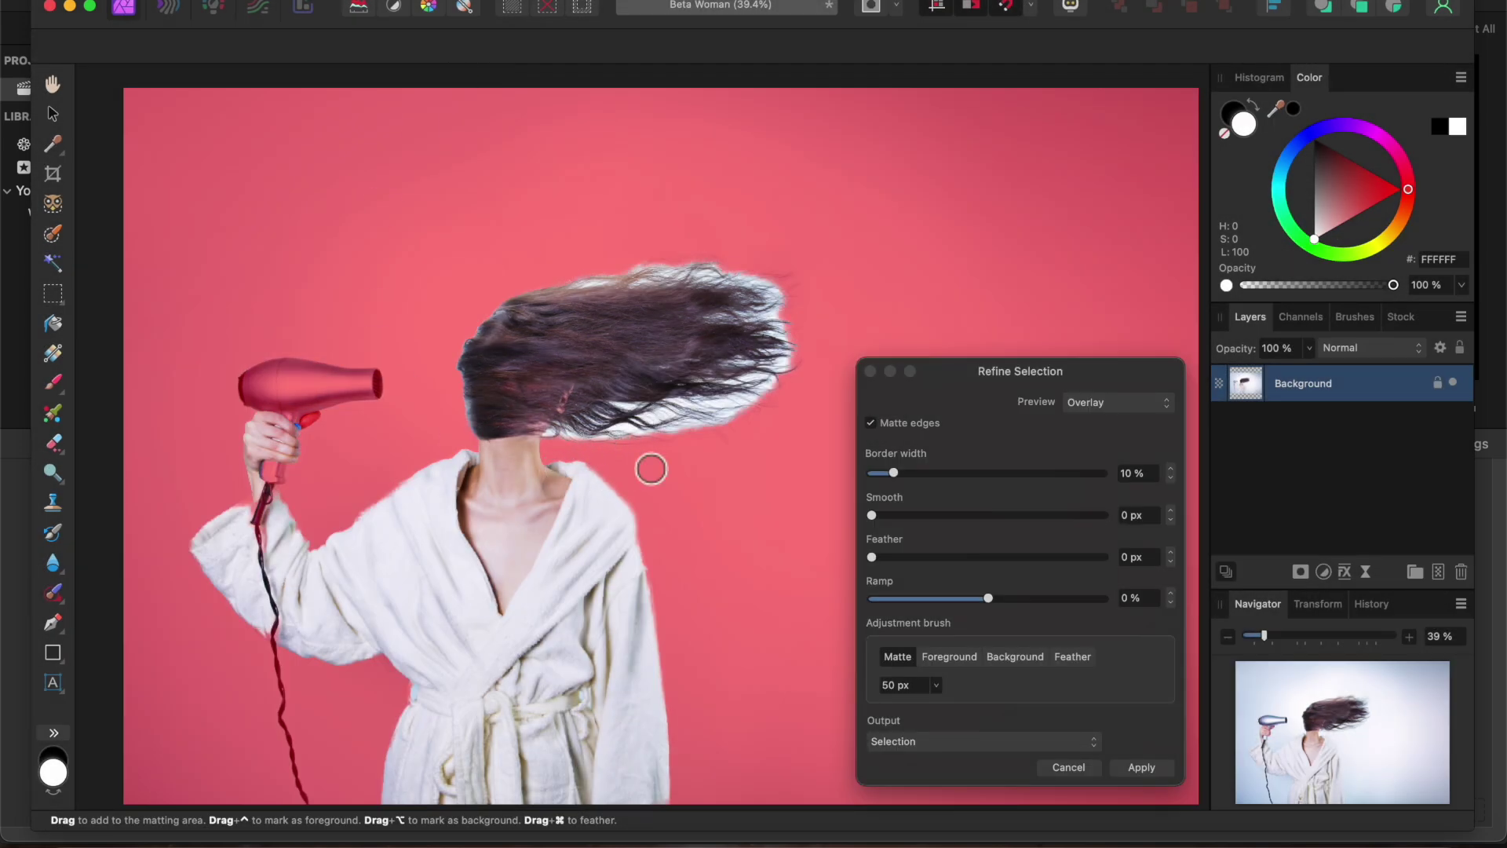
# Step: Matte the selection edge along the top and tips of the woman's hair
pyautogui.moveTo(494, 330)
pyautogui.mouseDown()
pyautogui.moveTo(672, 280)
pyautogui.moveTo(784, 304)
pyautogui.moveTo(766, 324)
pyautogui.moveTo(733, 322)
pyautogui.moveTo(791, 350)
pyautogui.moveTo(791, 379)
pyautogui.moveTo(747, 367)
pyautogui.moveTo(740, 381)
pyautogui.moveTo(778, 389)
pyautogui.moveTo(769, 400)
pyautogui.moveTo(719, 418)
pyautogui.moveTo(688, 406)
pyautogui.moveTo(723, 426)
pyautogui.moveTo(701, 433)
pyautogui.moveTo(658, 421)
pyautogui.moveTo(688, 443)
pyautogui.moveTo(594, 450)
pyautogui.moveTo(566, 432)
pyautogui.mouseUp()
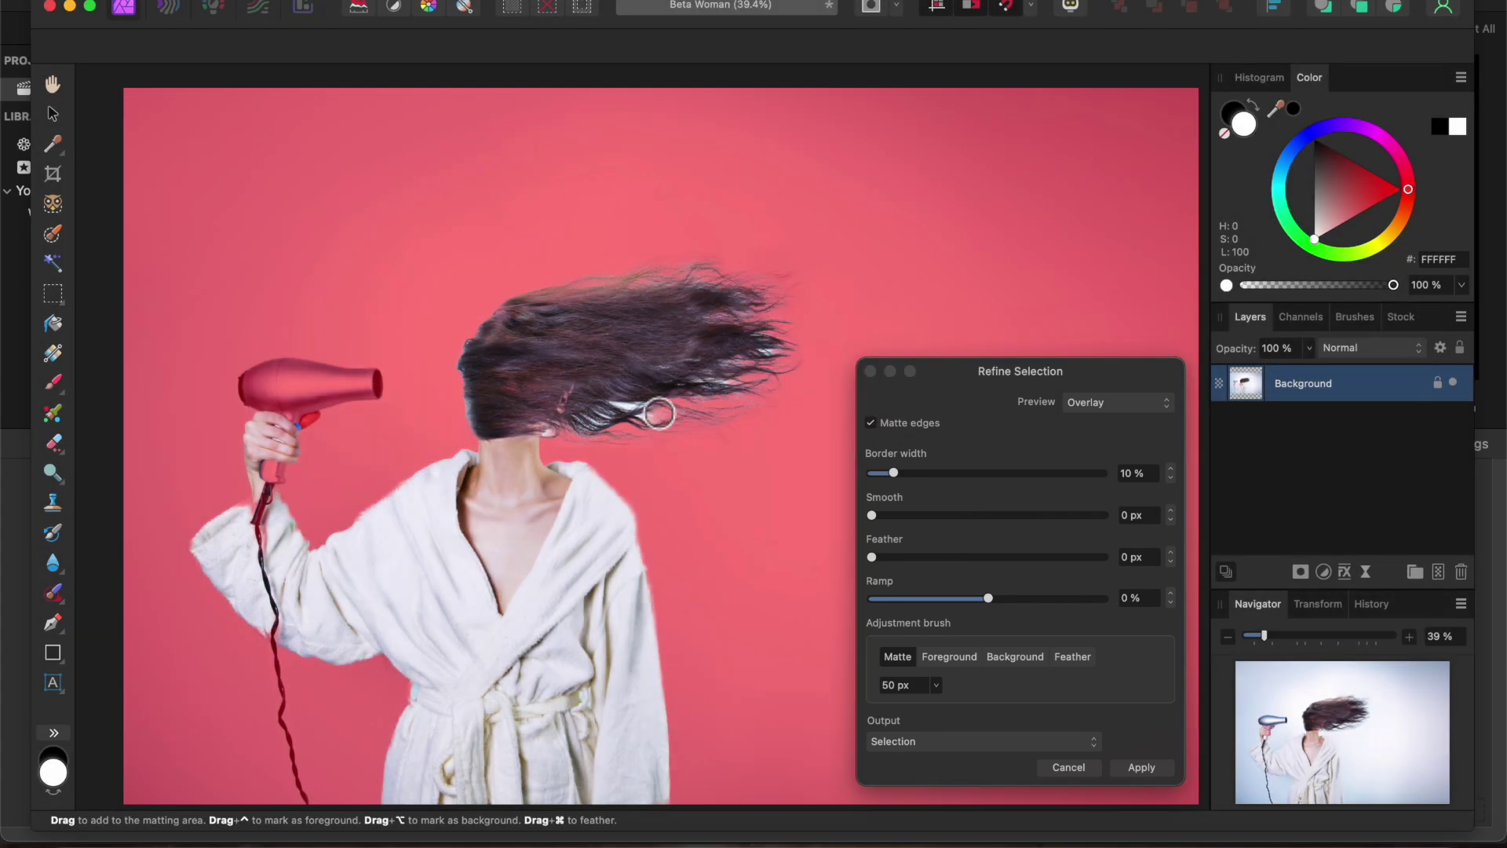
pyautogui.moveTo(633, 407); pyautogui.dragTo(651, 405)
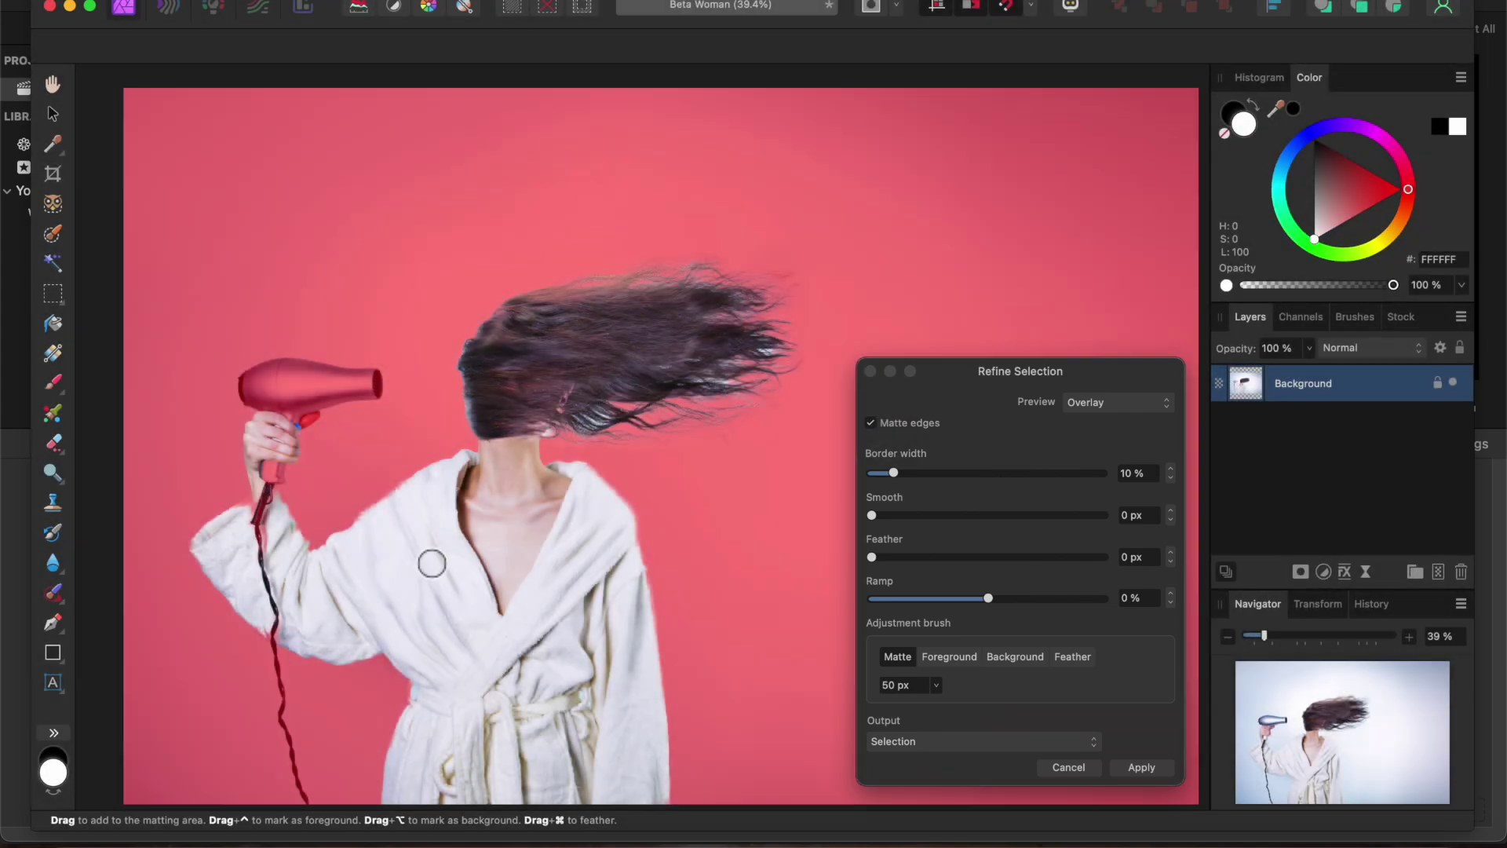
pyautogui.scroll(6, 362, 604)
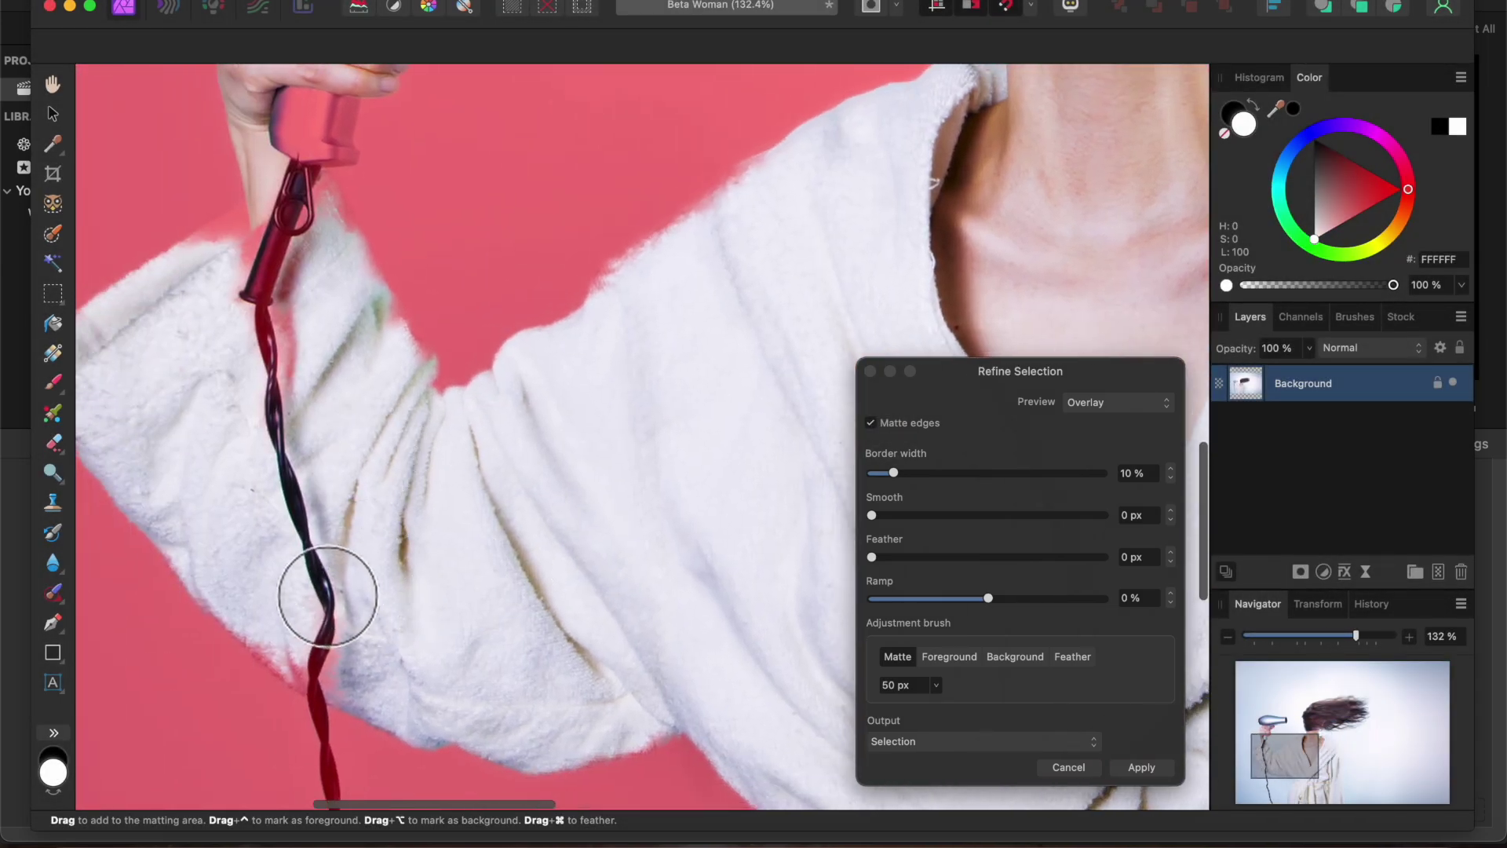
# Step: Paint the hair dryer cord as background with a smaller refine brush
pyautogui.click(1011, 665)
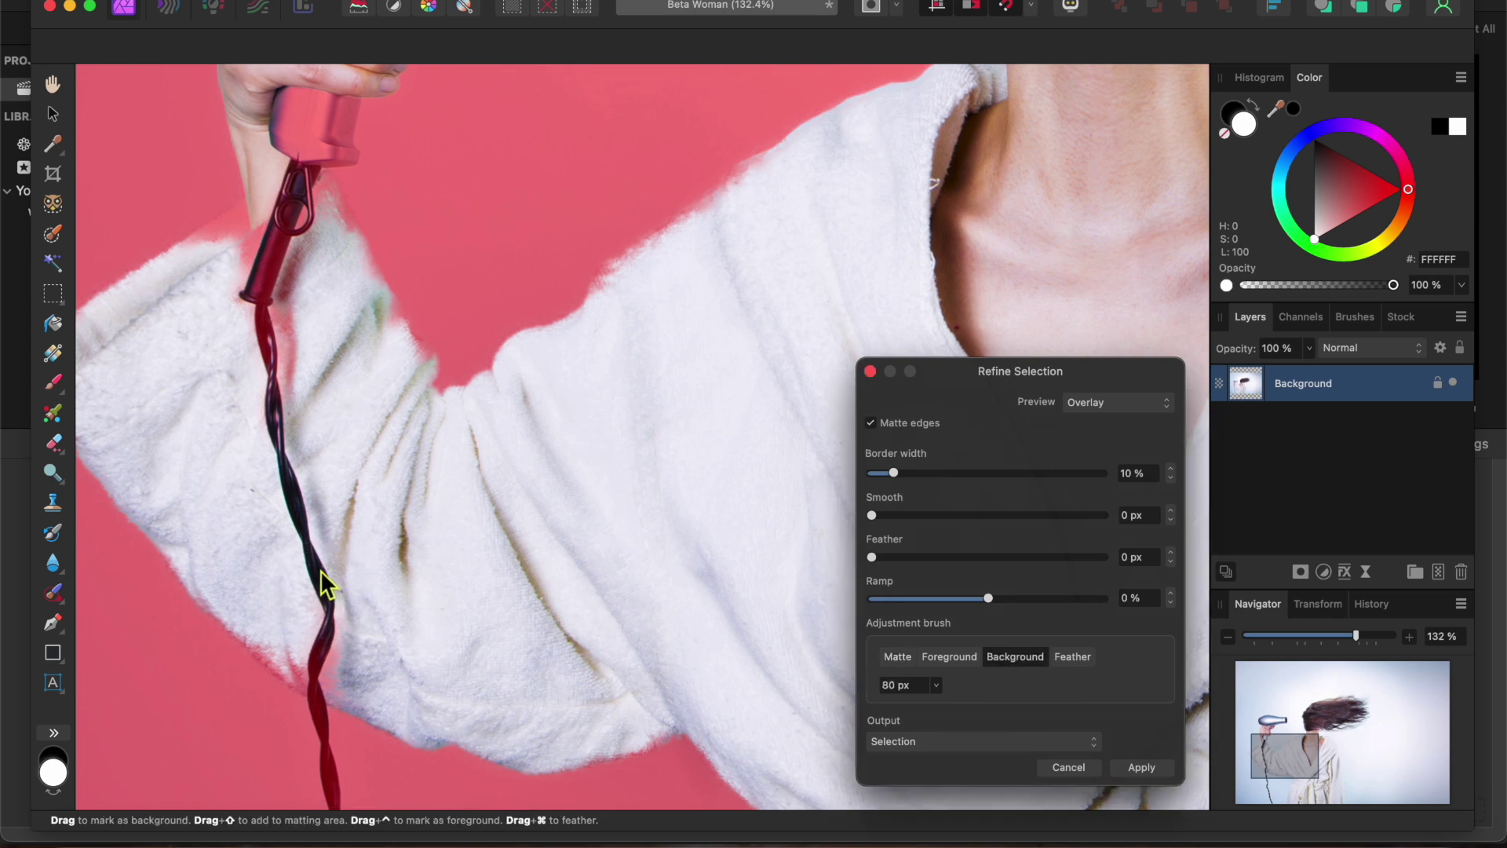
pyautogui.click(287, 486)
pyautogui.press('[')
pyautogui.press('[')
pyautogui.press('[')
pyautogui.press('[')
pyautogui.press('[')
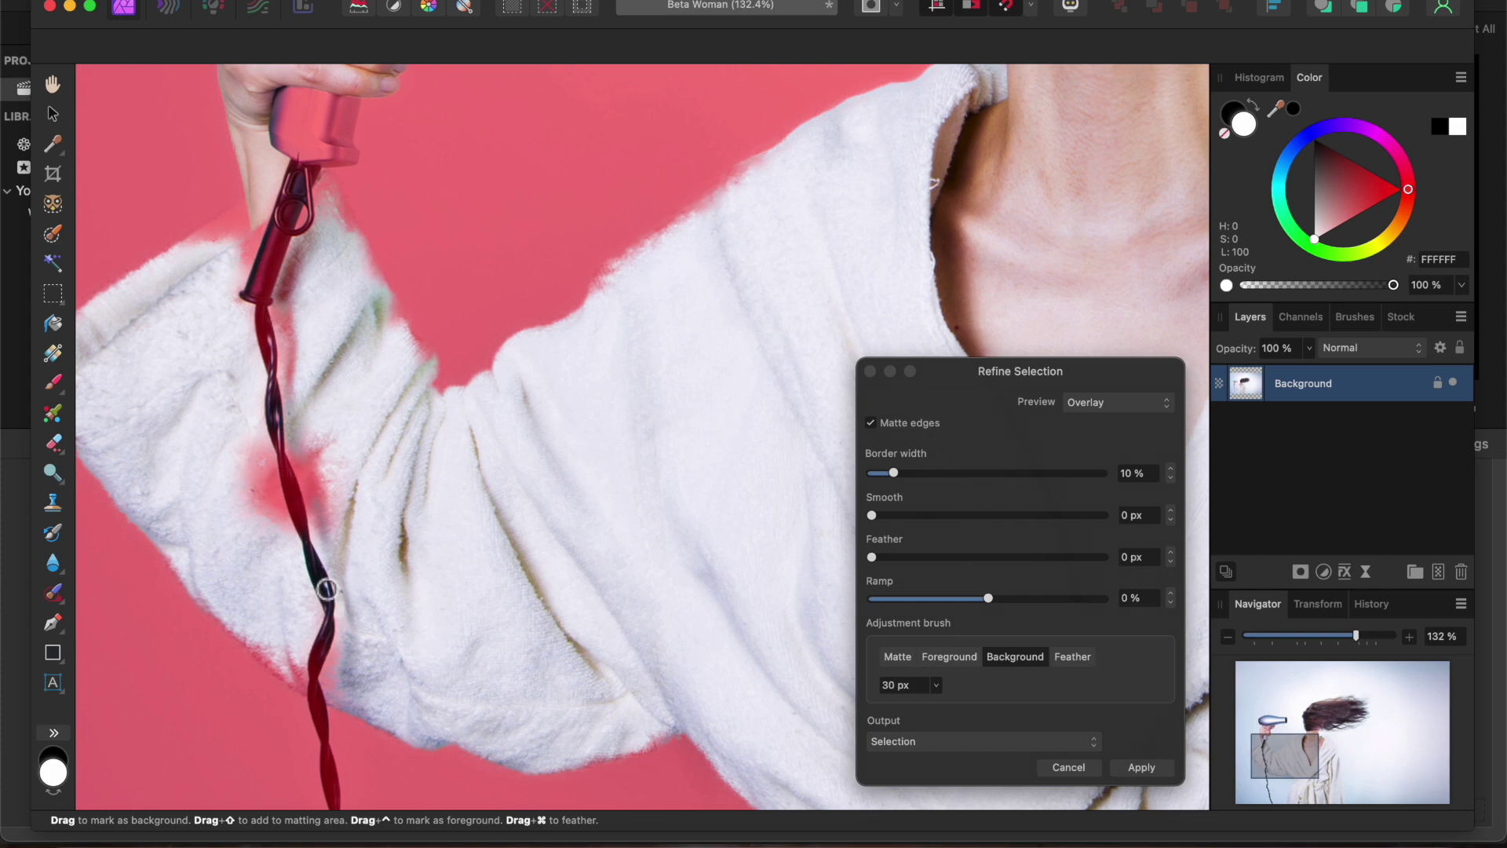
pyautogui.moveTo(326, 588)
pyautogui.mouseDown()
pyautogui.moveTo(328, 616)
pyautogui.moveTo(266, 414)
pyautogui.mouseUp()
# Step: Output the refined selection as a new layer with mask
pyautogui.press('super+0')
pyautogui.click(938, 741)
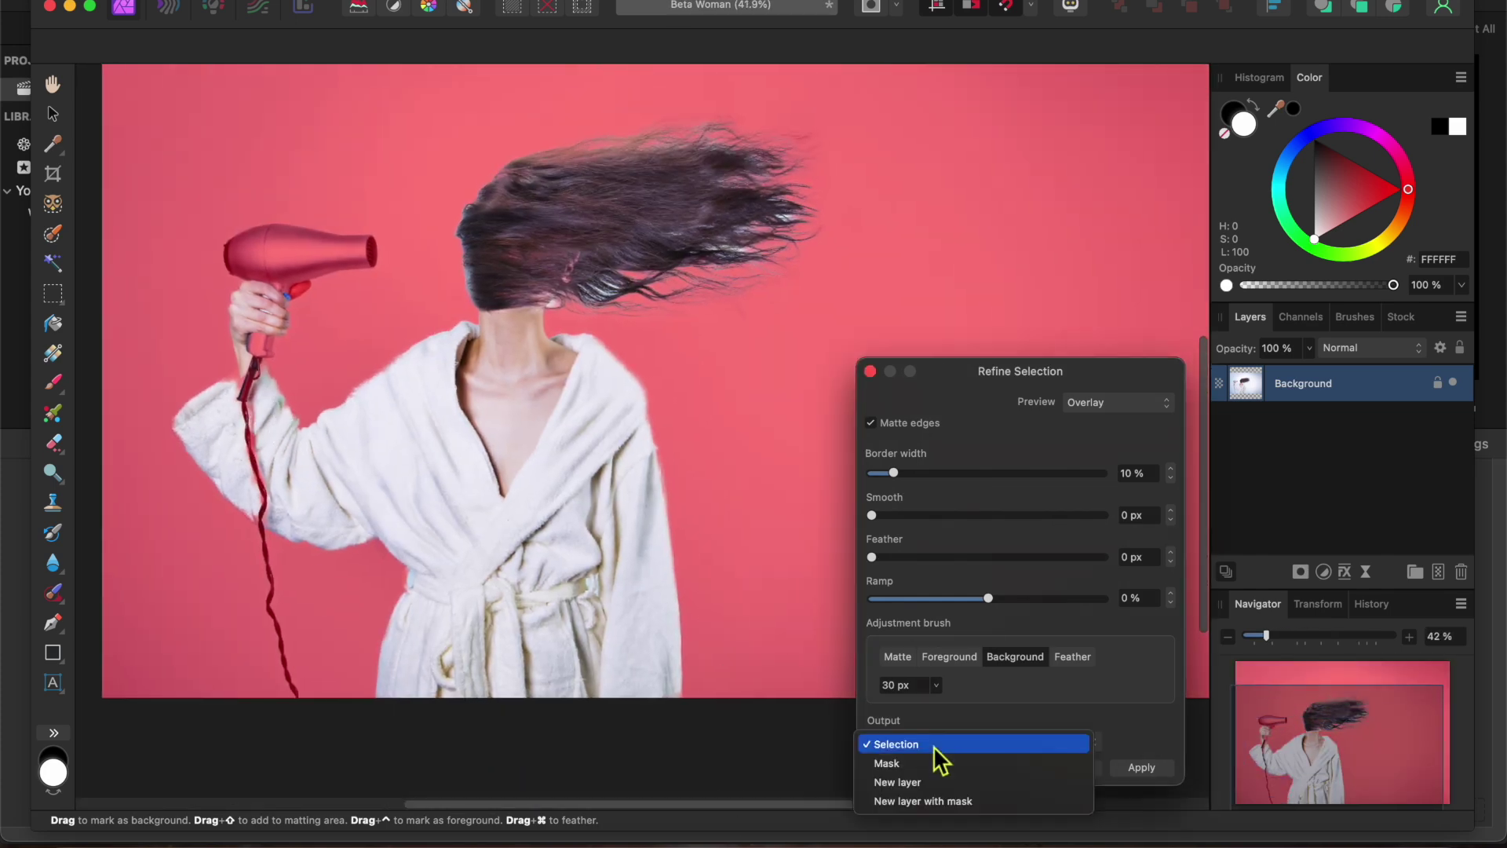
pyautogui.click(922, 800)
pyautogui.click(1147, 769)
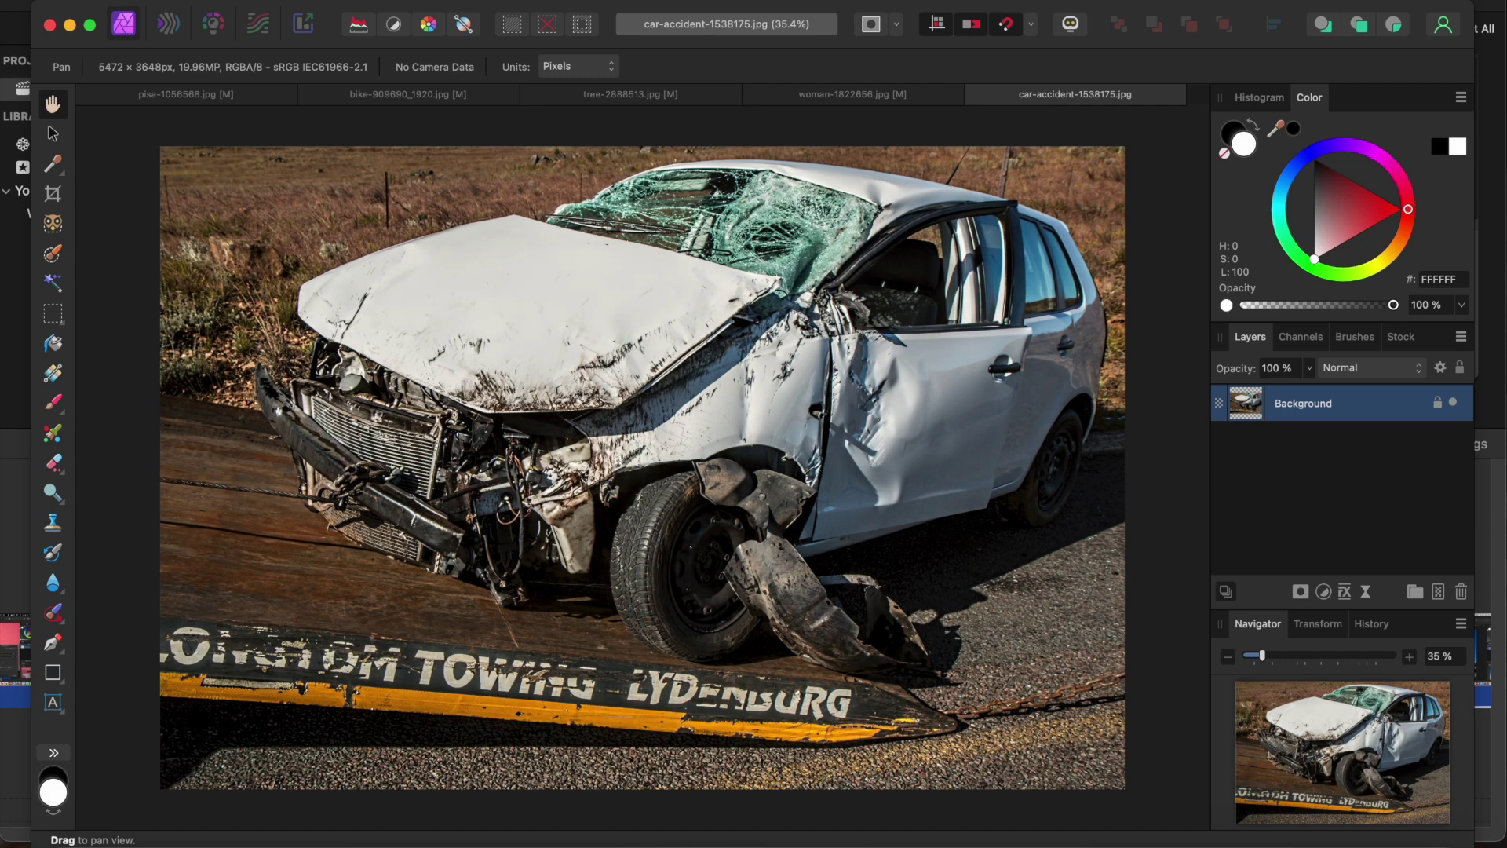
# Step: Select the wrecked car via Select Subject, then test it with Delete and undo
pyautogui.click(494, 0)
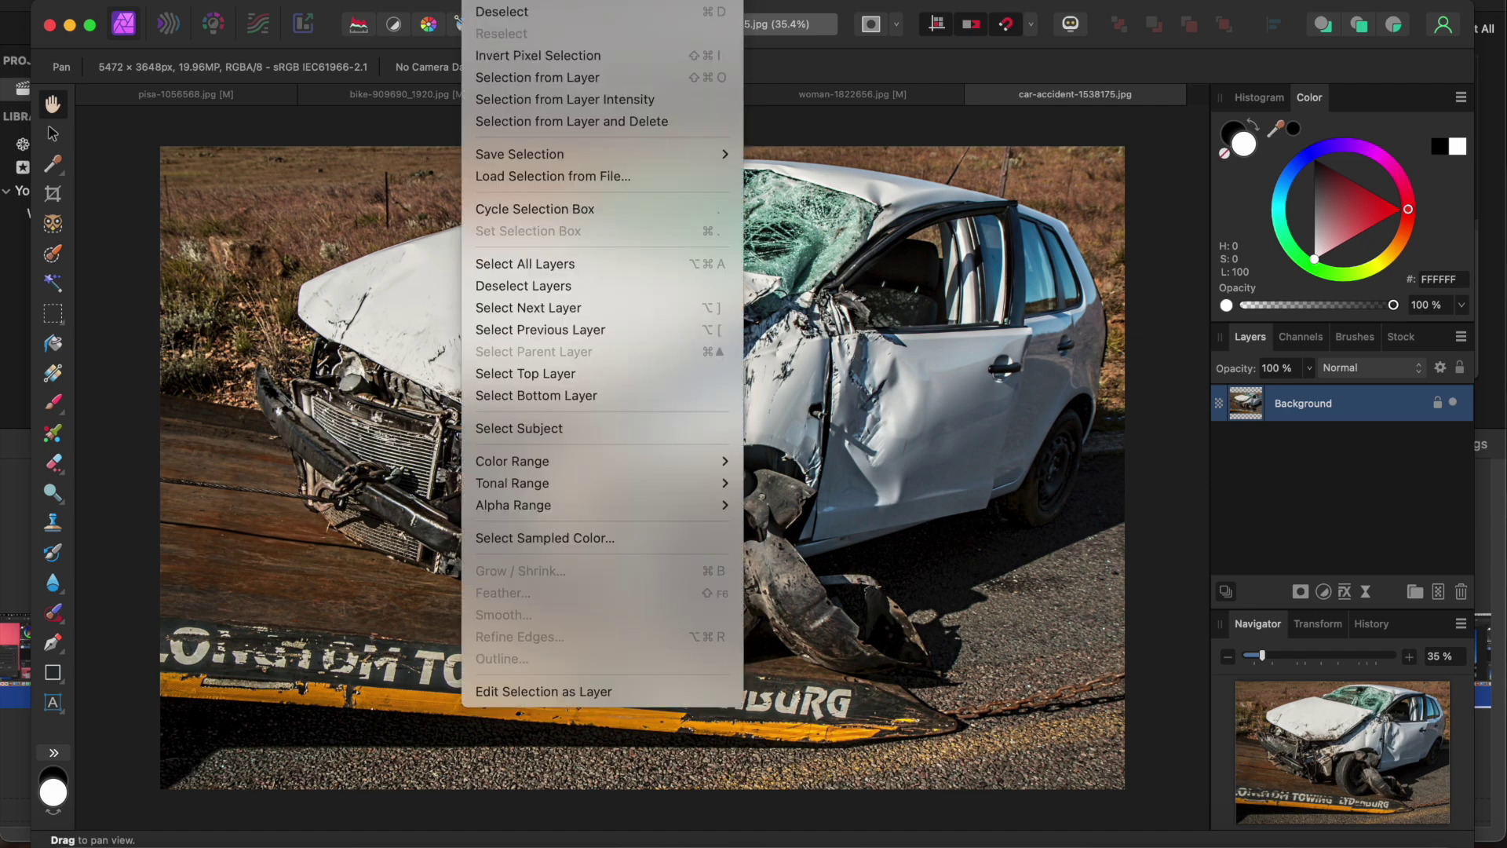
pyautogui.click(518, 430)
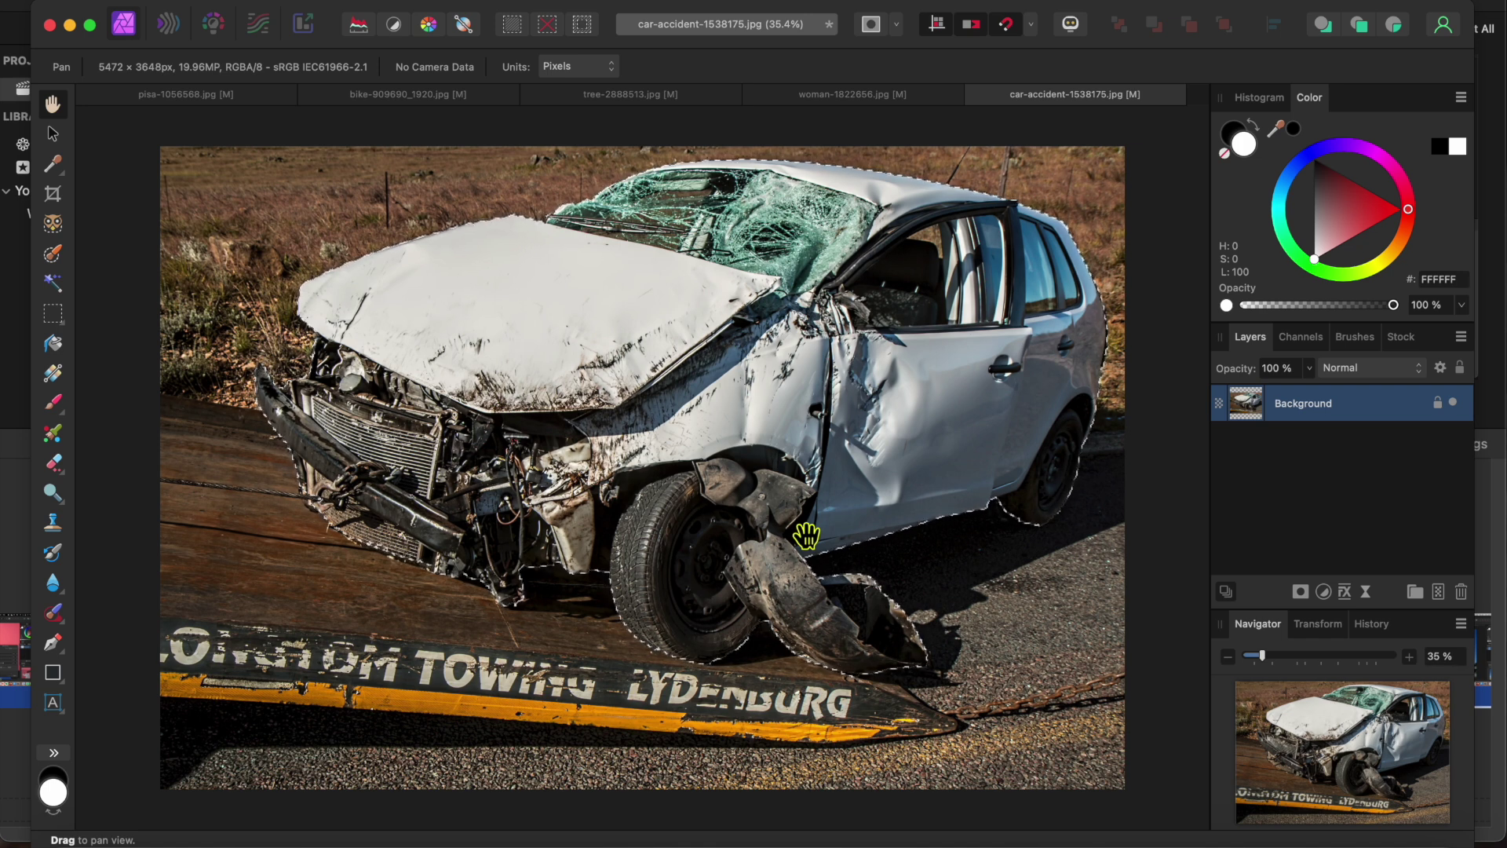
pyautogui.press('Delete')
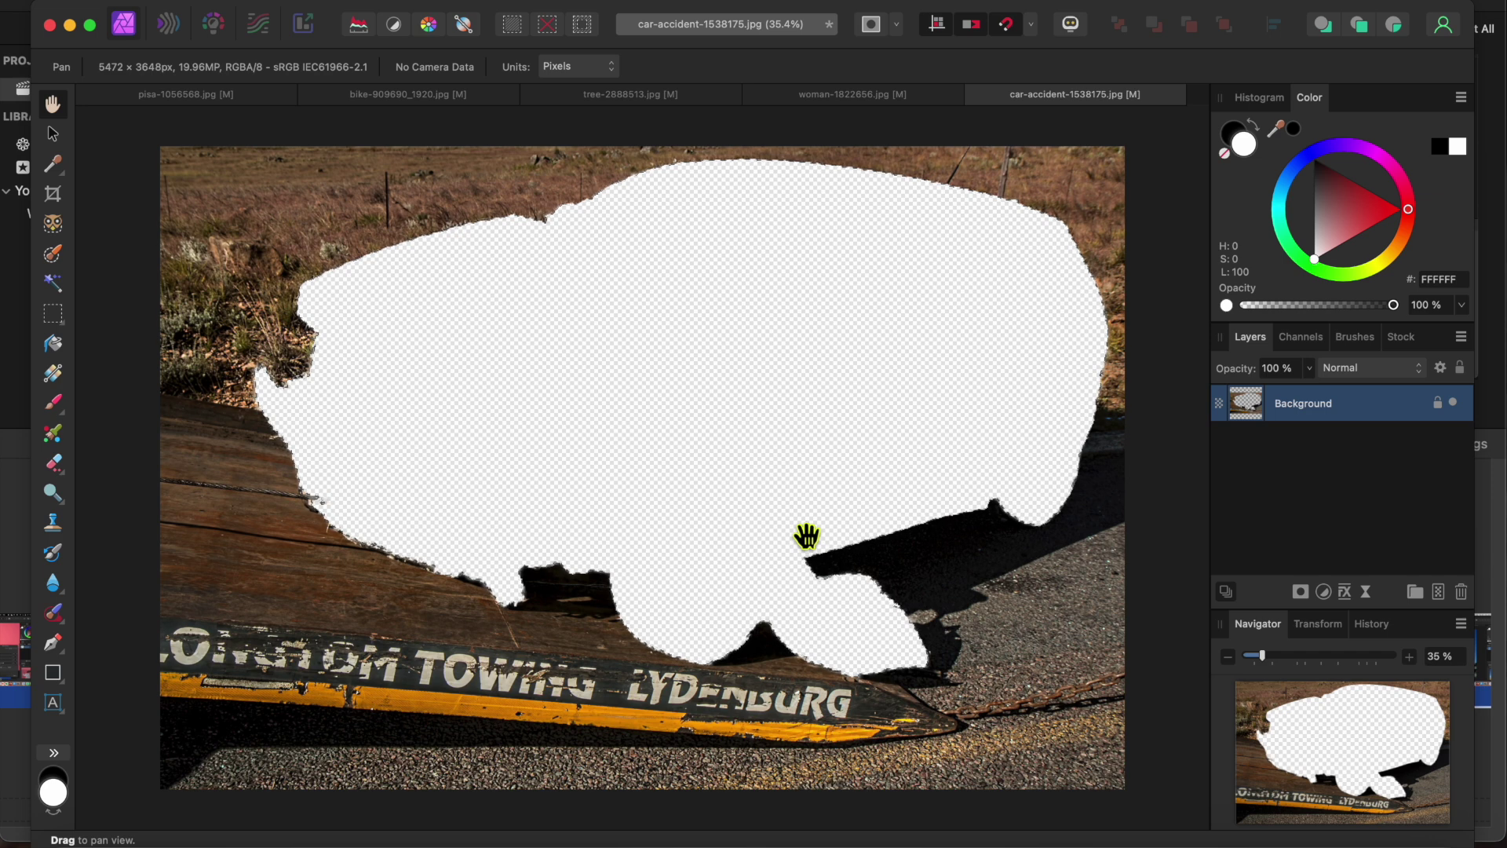
pyautogui.press('super+z')
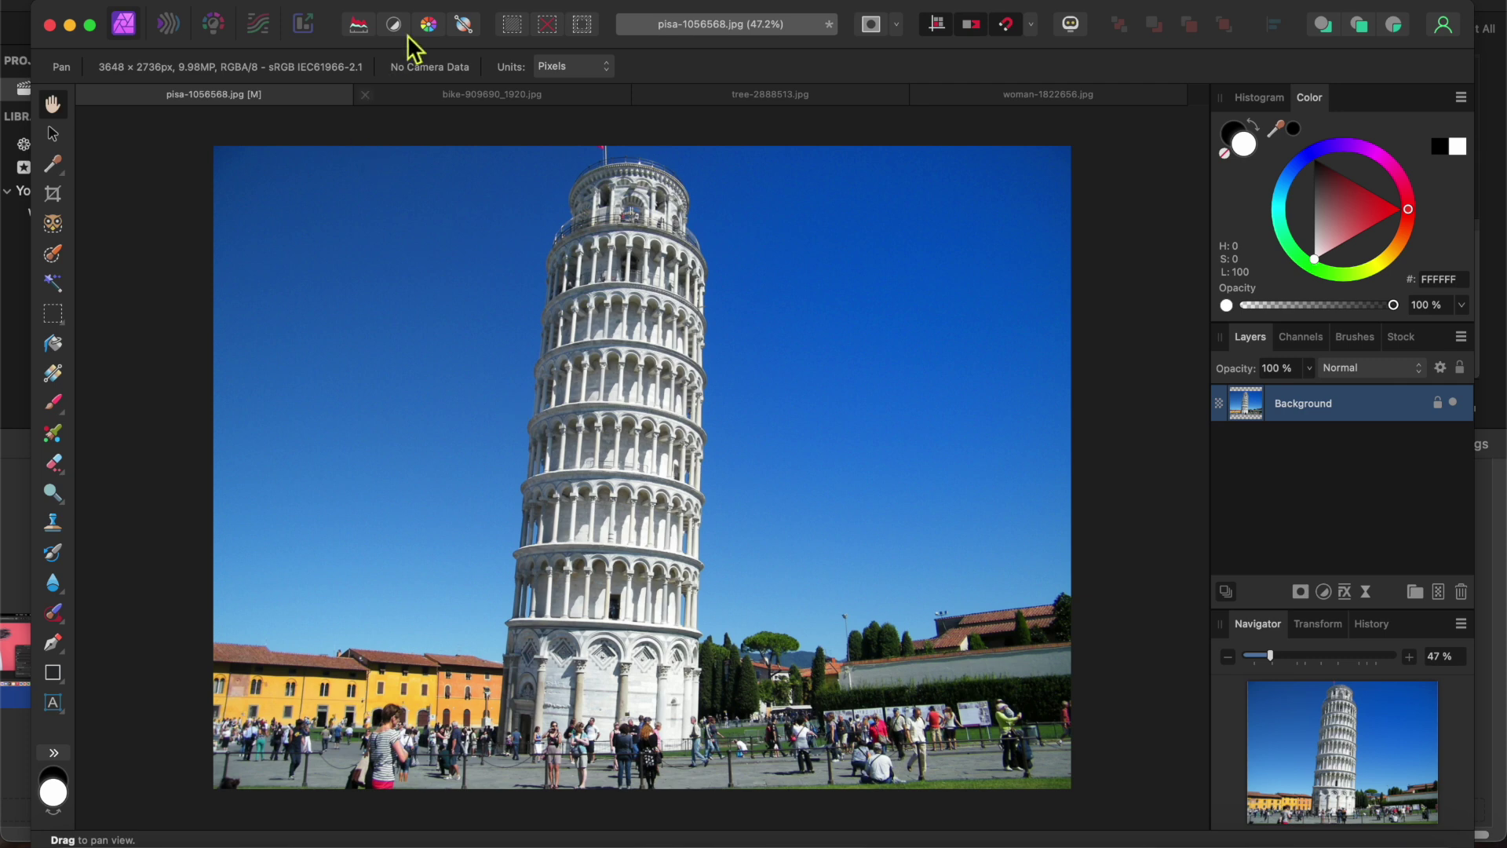
# Step: Select the Pisa tower using Select > Select Subject
pyautogui.click(480, 2)
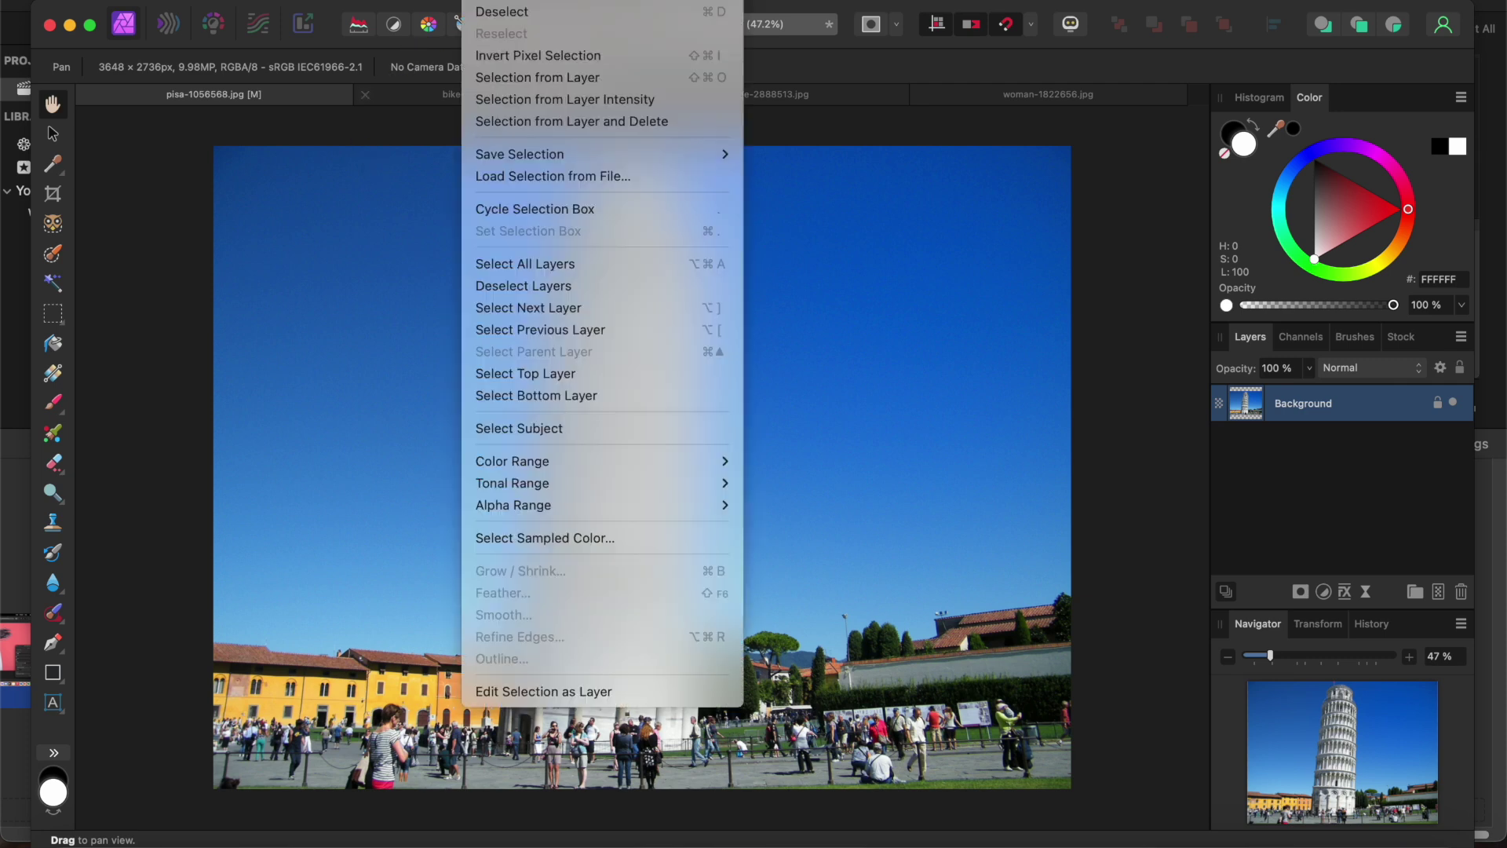
pyautogui.moveTo(528, 157)
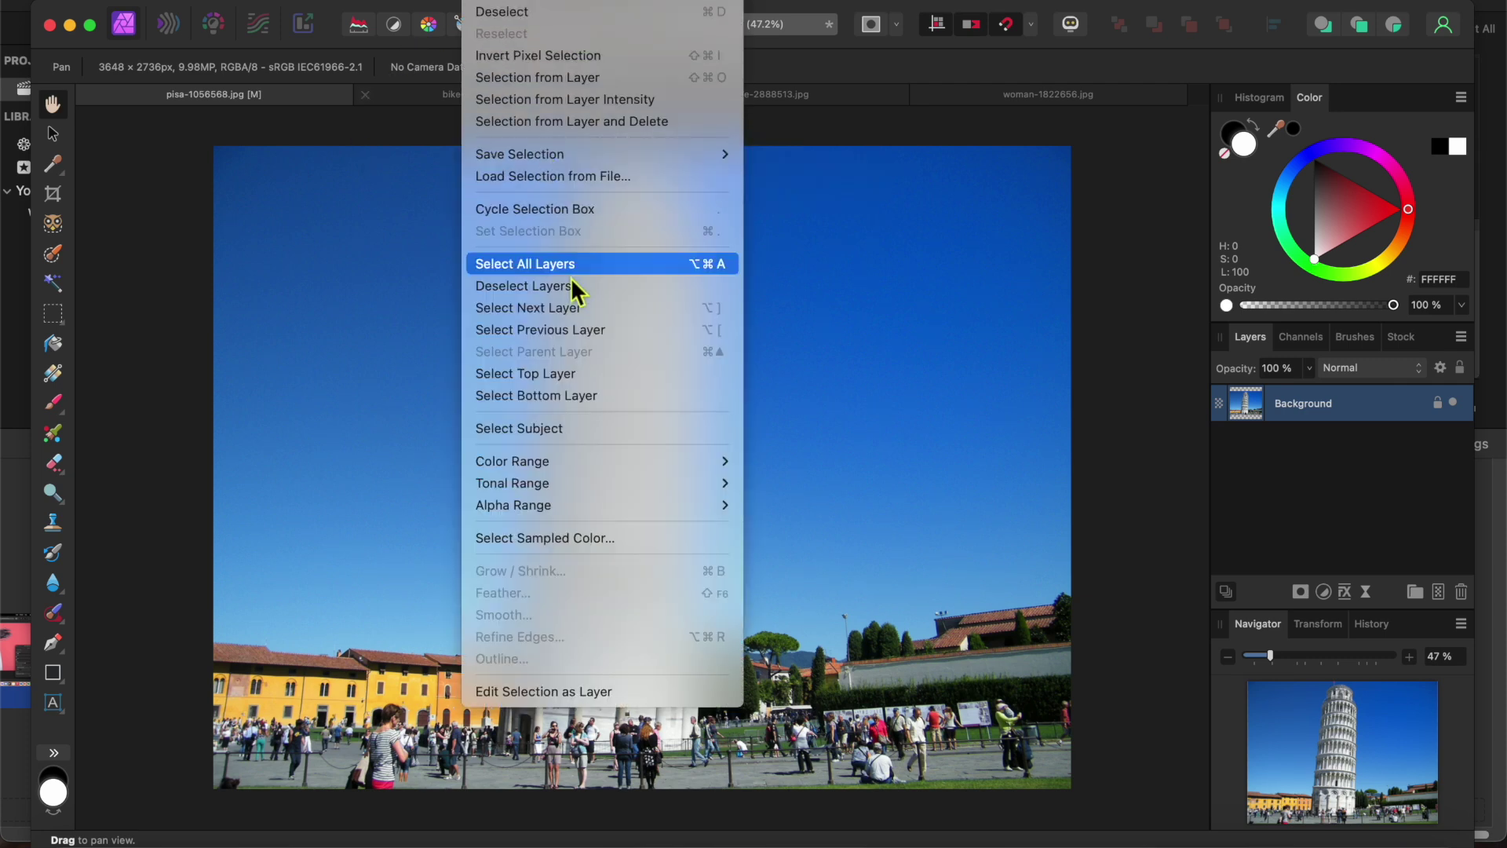
pyautogui.click(560, 429)
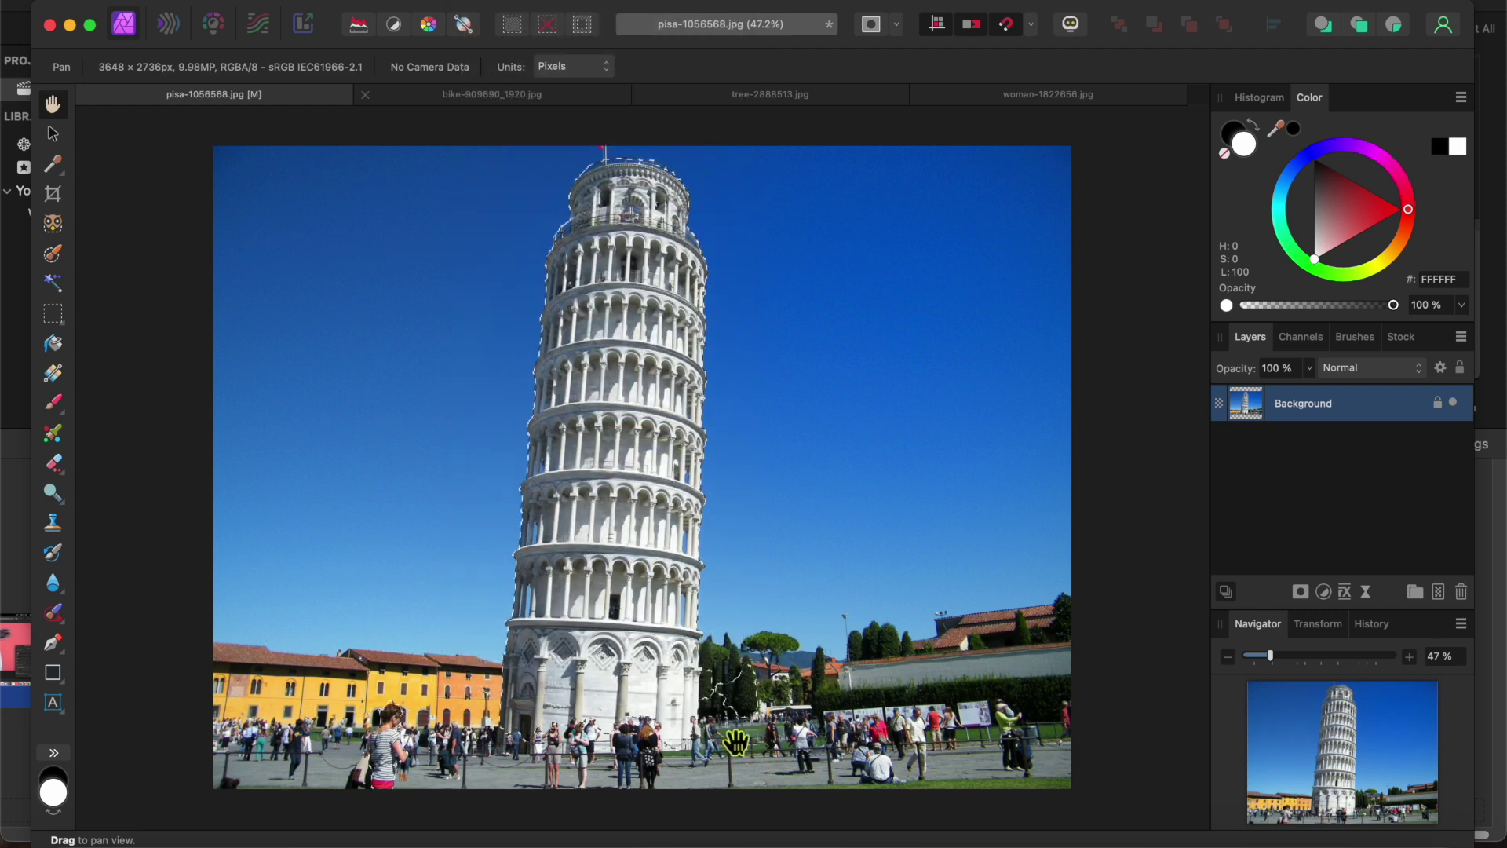
pyautogui.scroll(5, 736, 741)
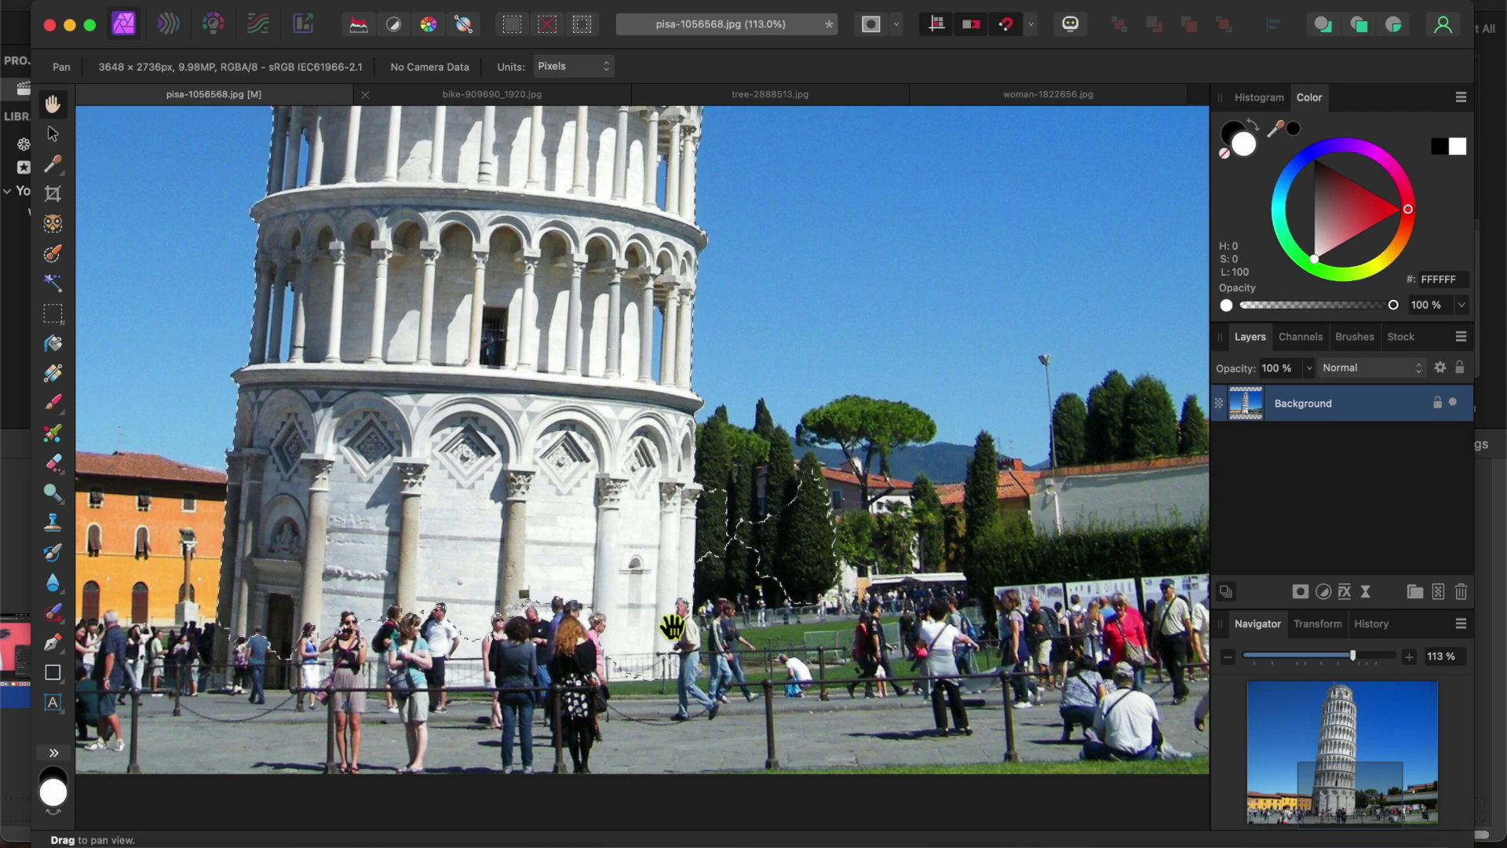
# Step: Test the tower selection with Delete and undo, then show the motorcycle photo
pyautogui.click(53, 253)
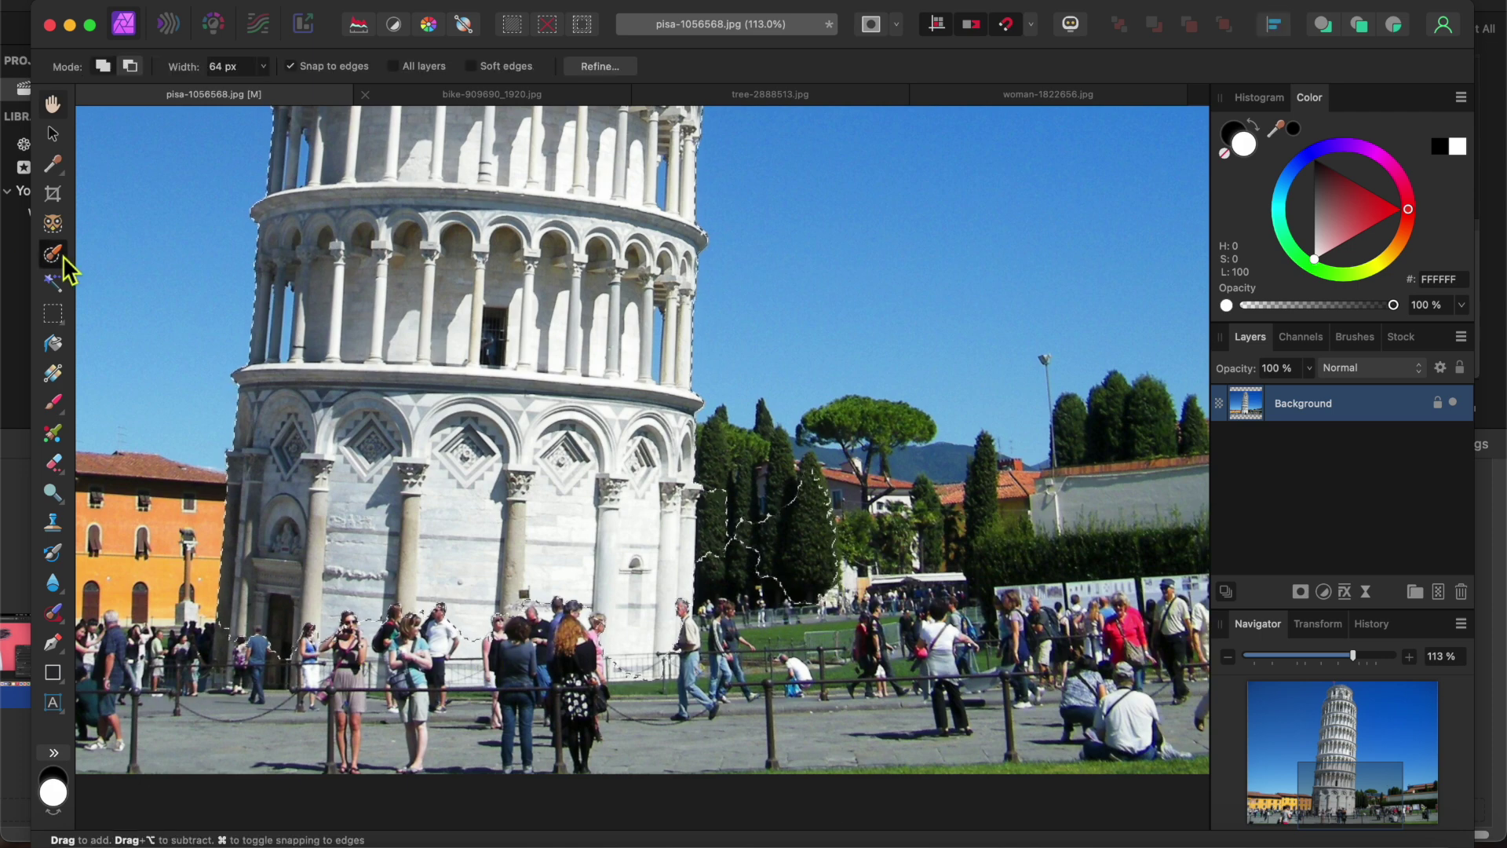
pyautogui.scroll(-5, 720, 501)
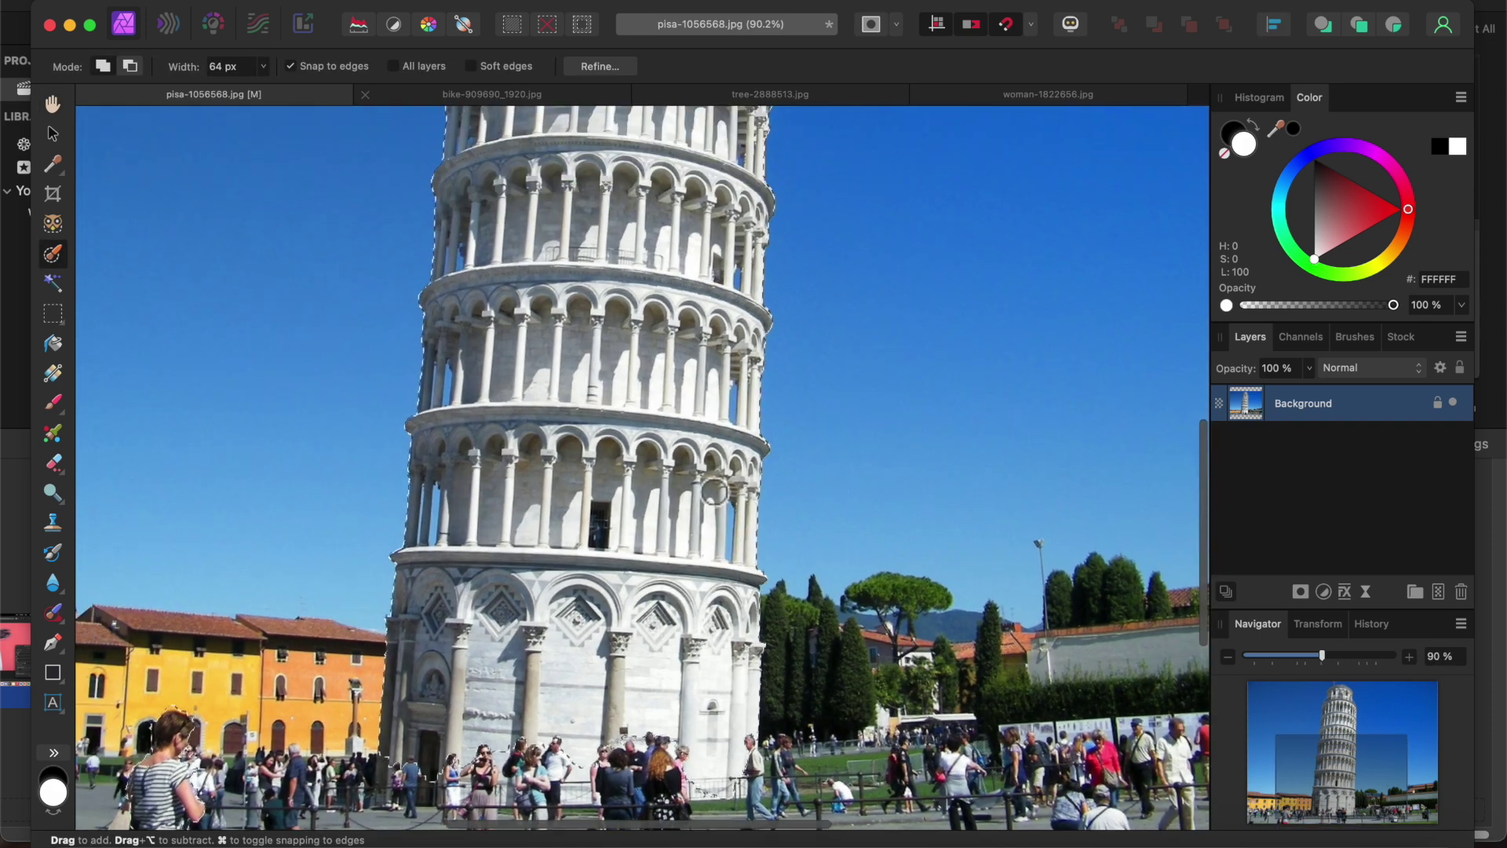
pyautogui.press('Delete')
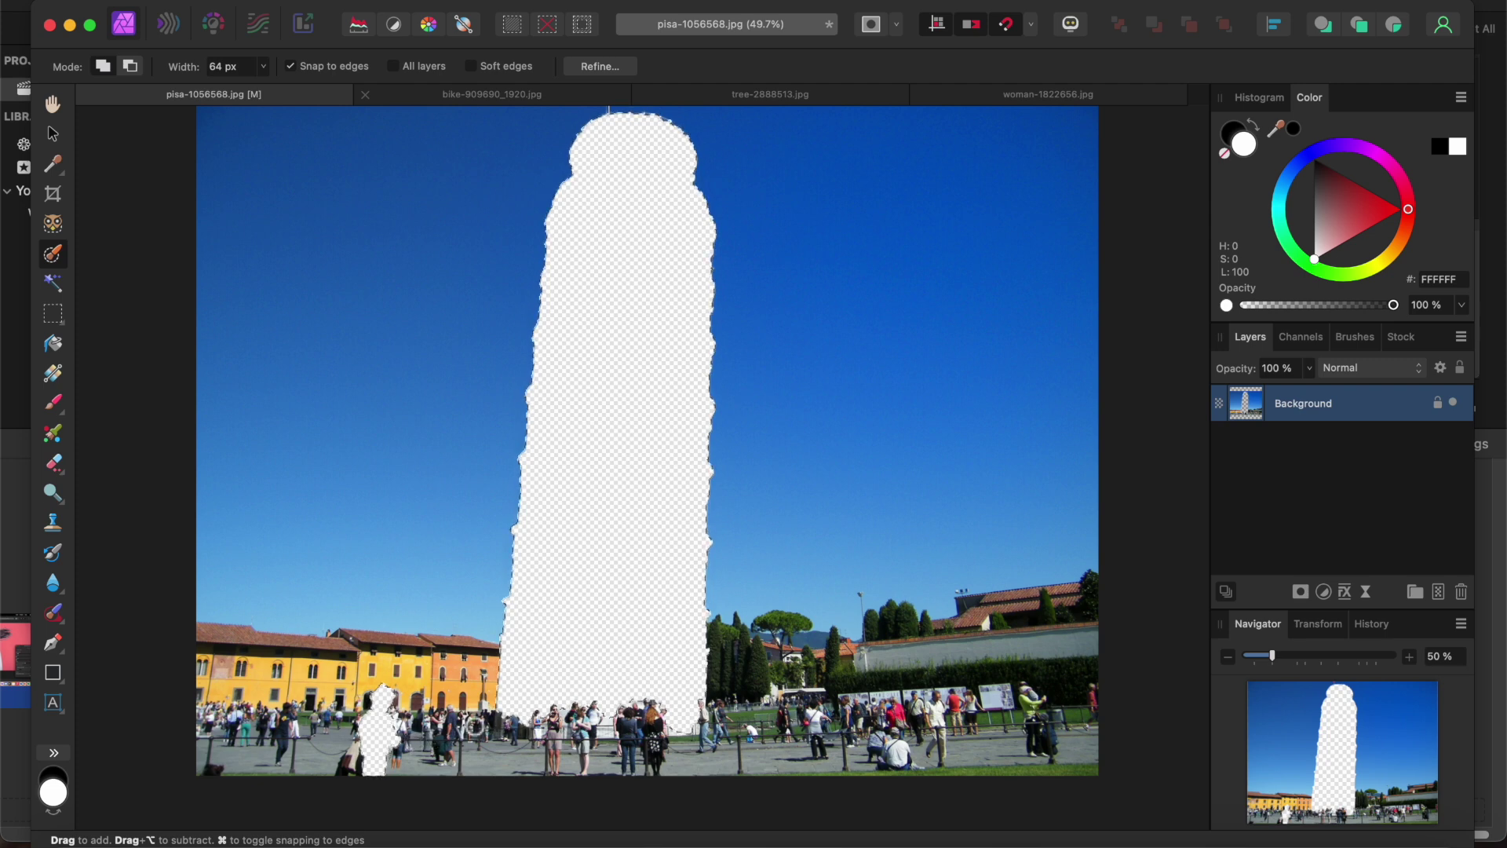
pyautogui.press('super+z')
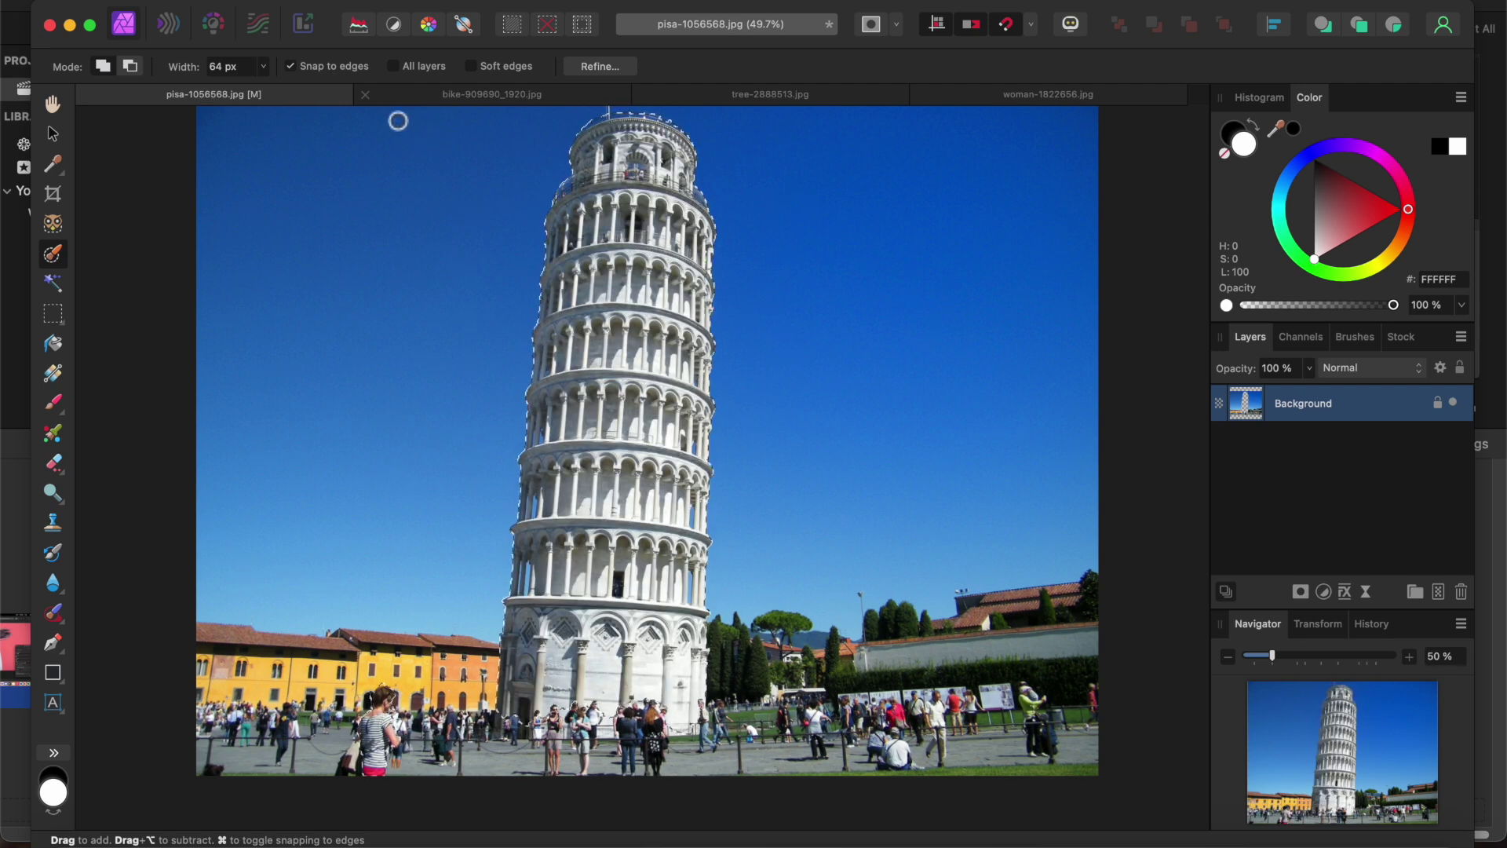
pyautogui.click(458, 97)
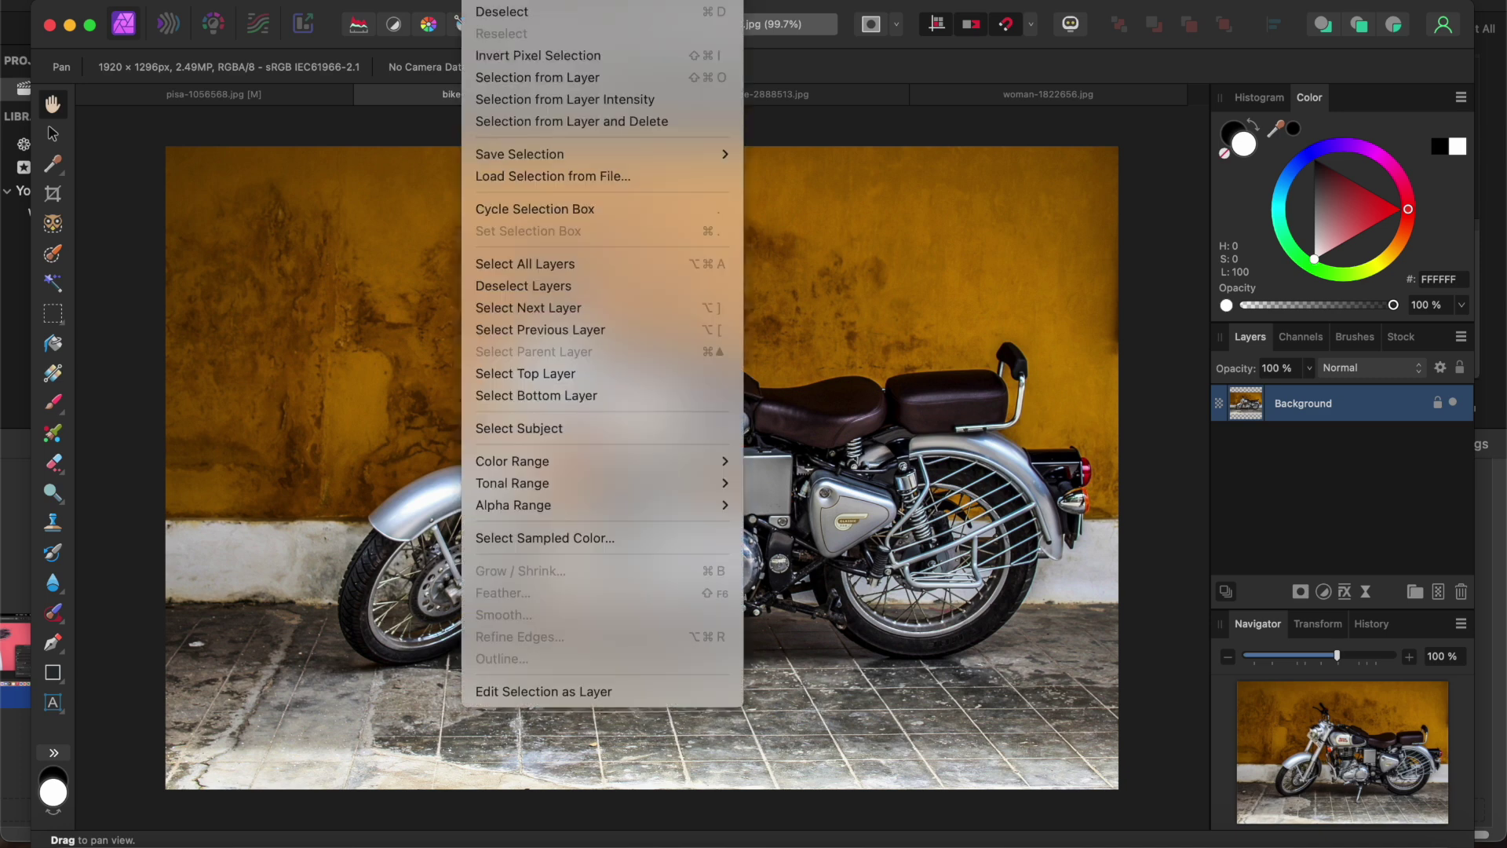
# Step: Select the motorcycle with Select Subject, then verify it by deleting and undoing
pyautogui.click(549, 427)
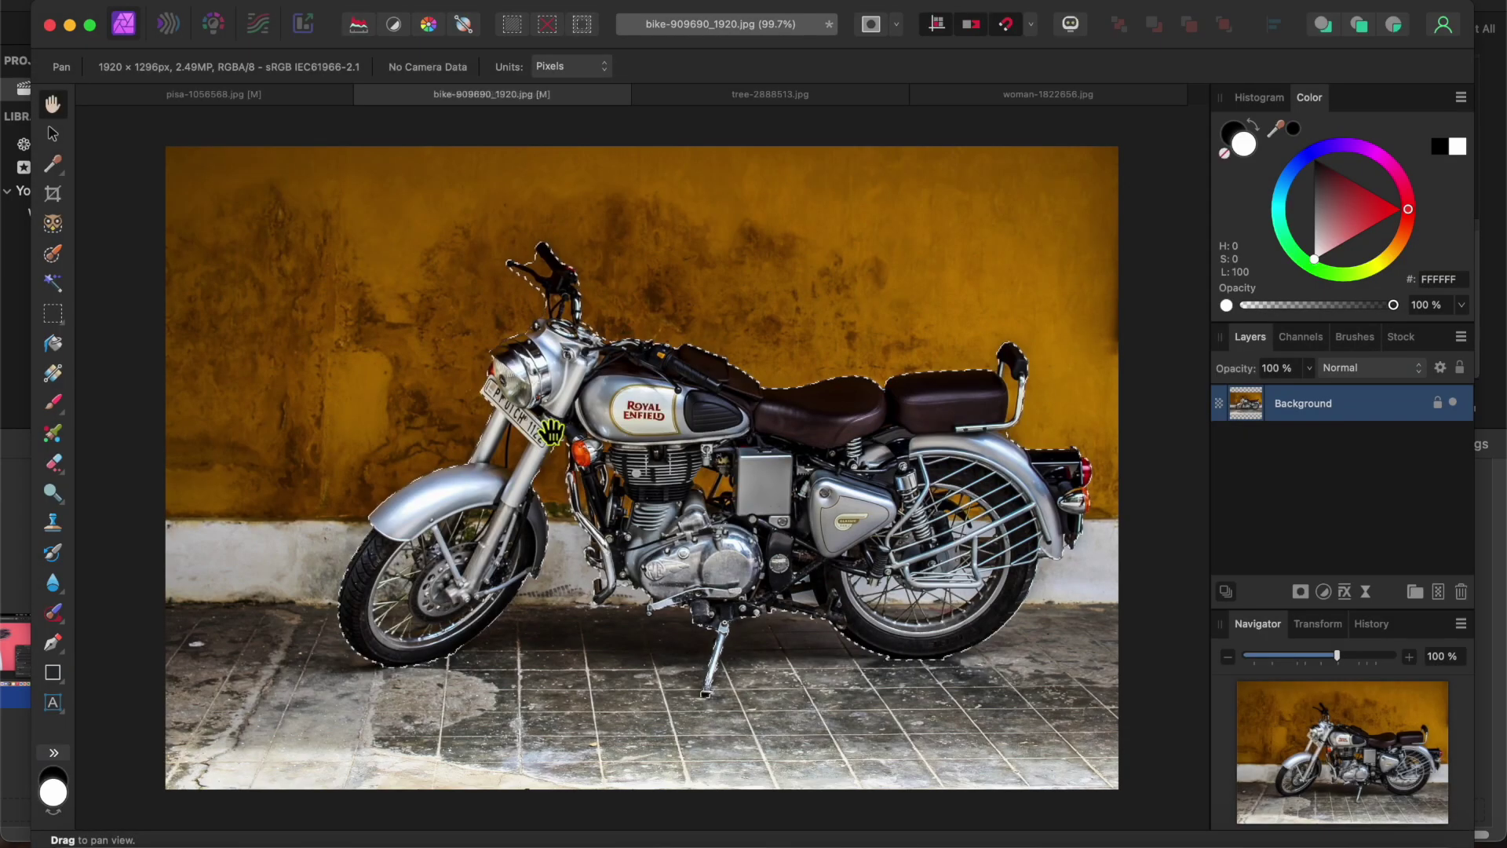
pyautogui.scroll(5, 985, 537)
pyautogui.hscroll(3, 498, 474)
pyautogui.scroll(-2, 640, 492)
pyautogui.scroll(-3, 640, 493)
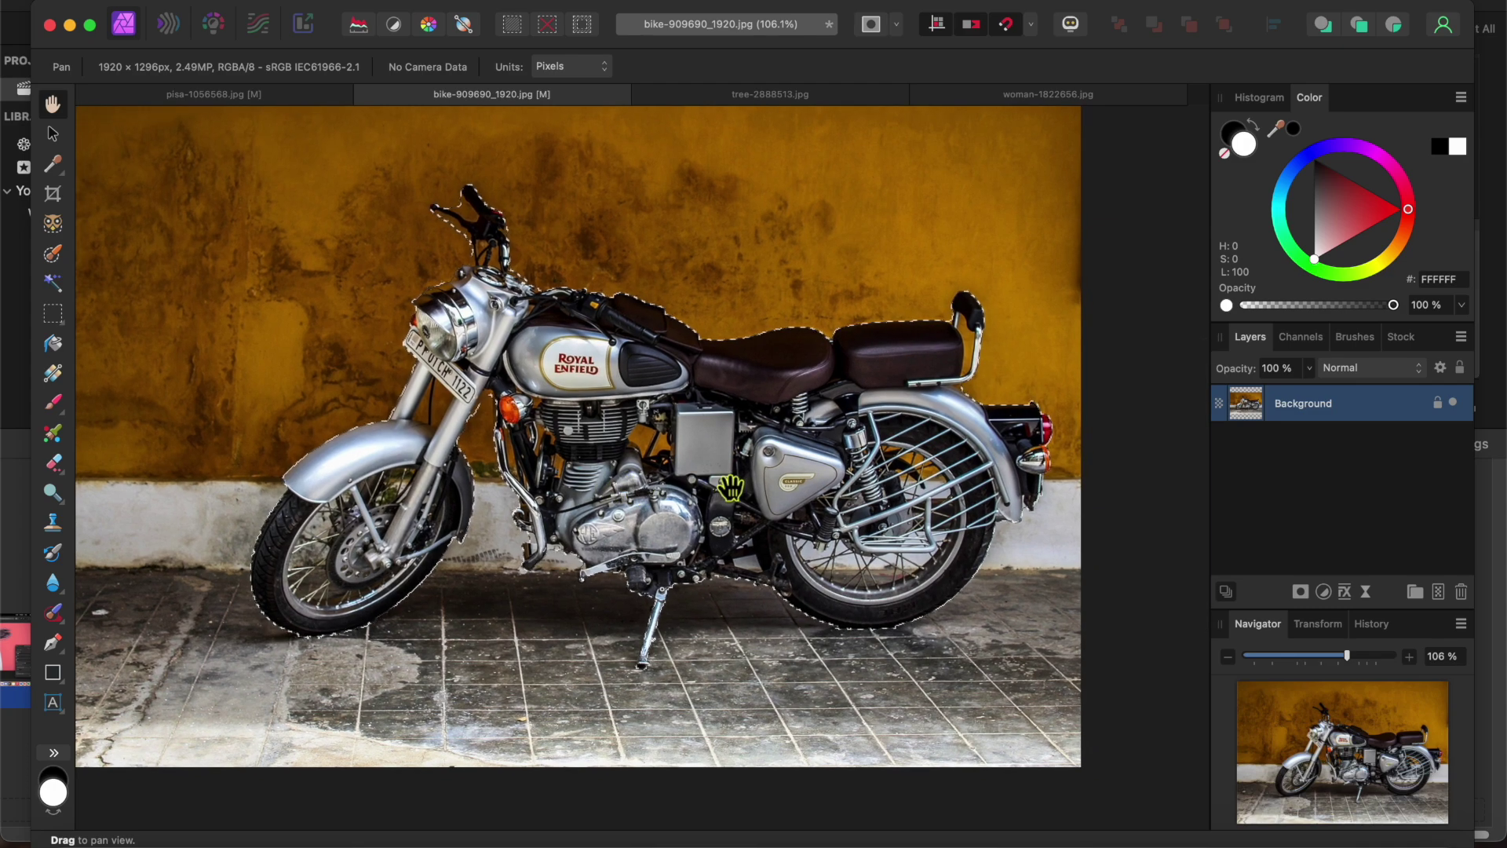
pyautogui.press('Delete')
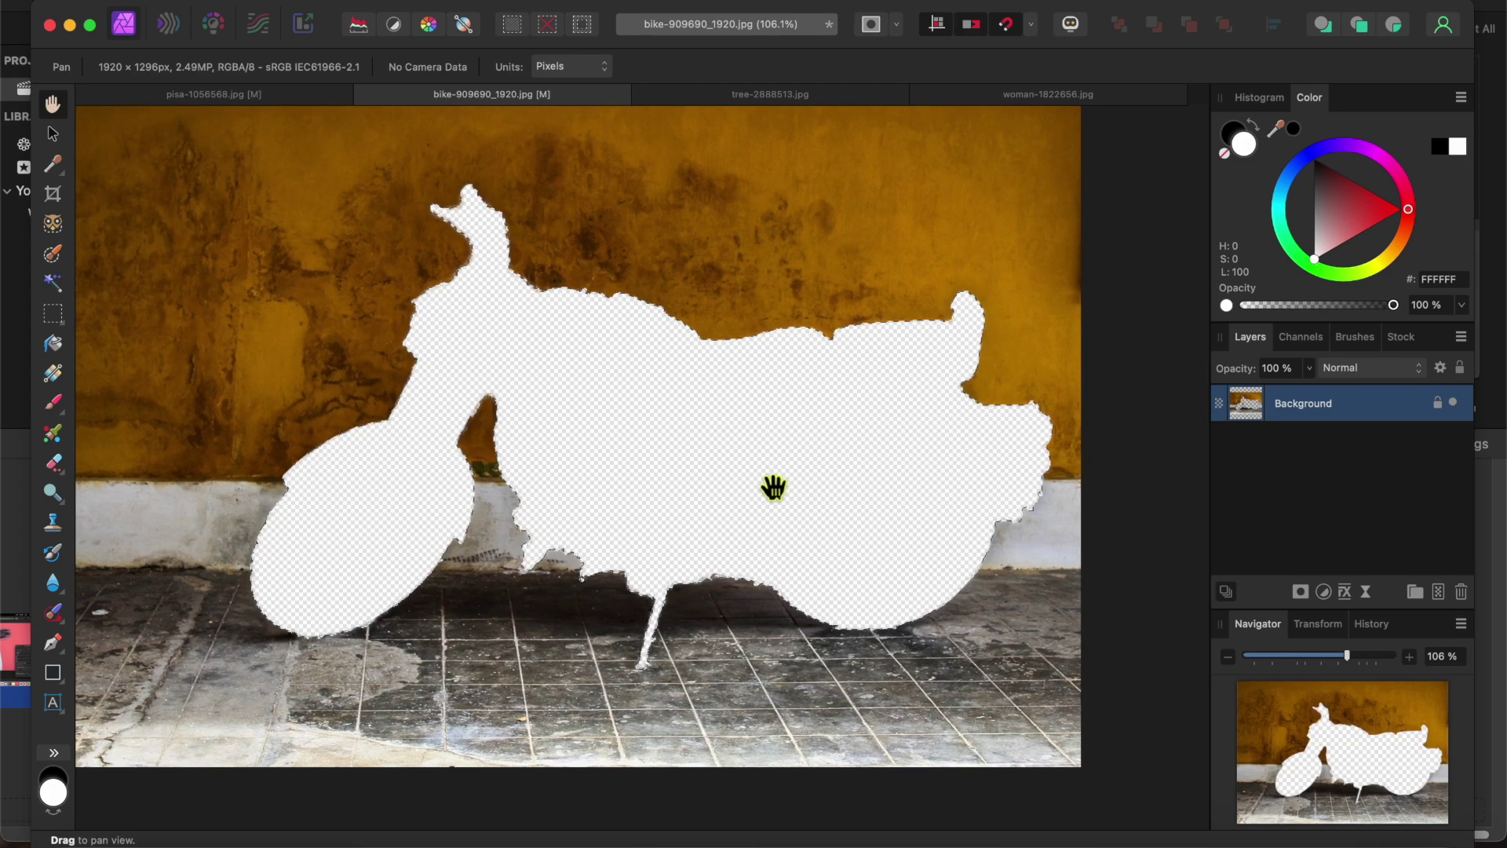
pyautogui.hotkey('ctrl', 'z')
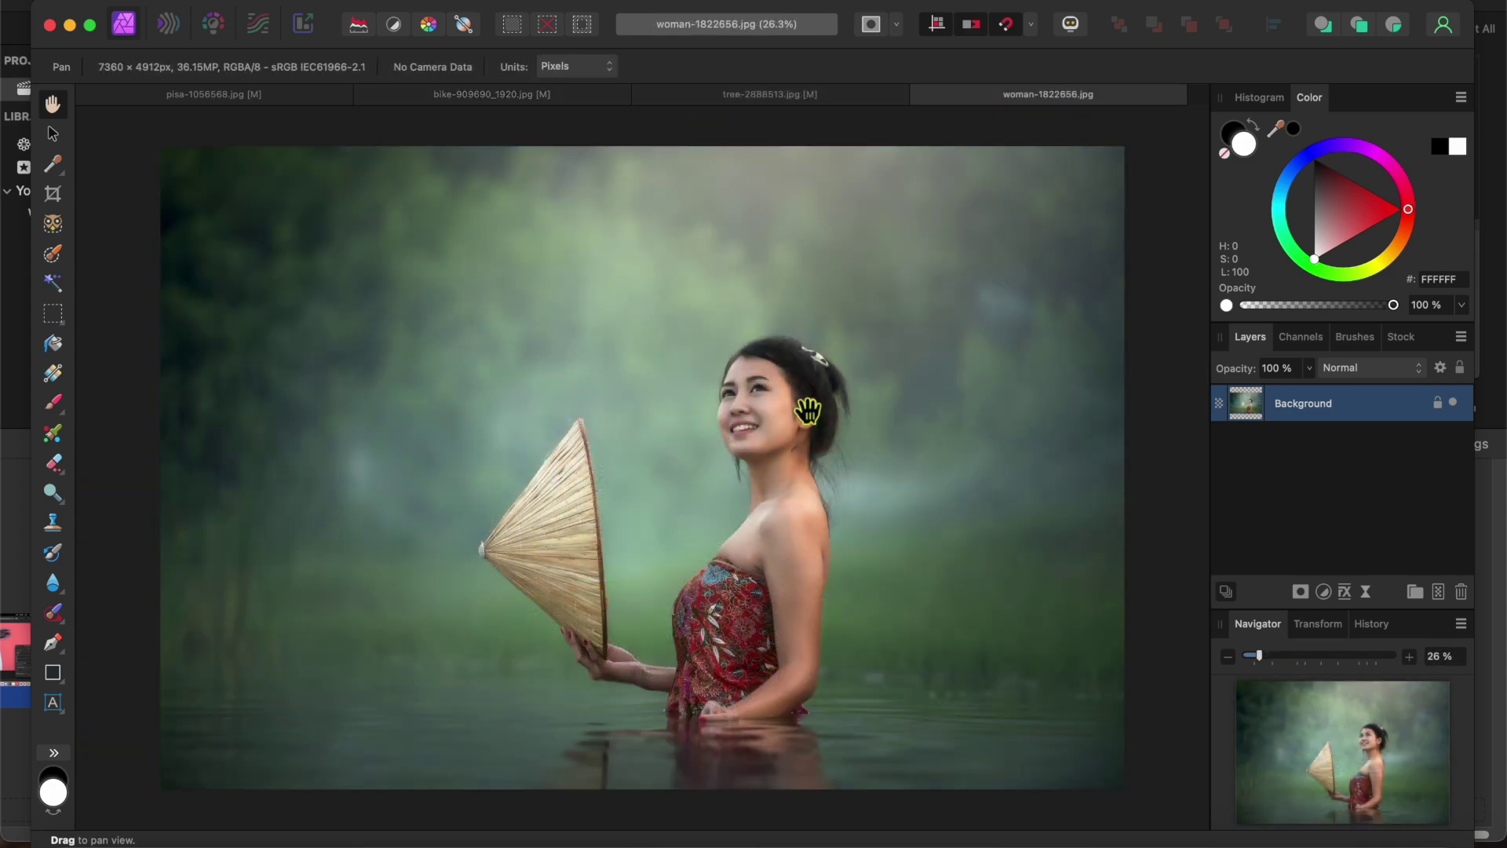
pyautogui.click(516, 3)
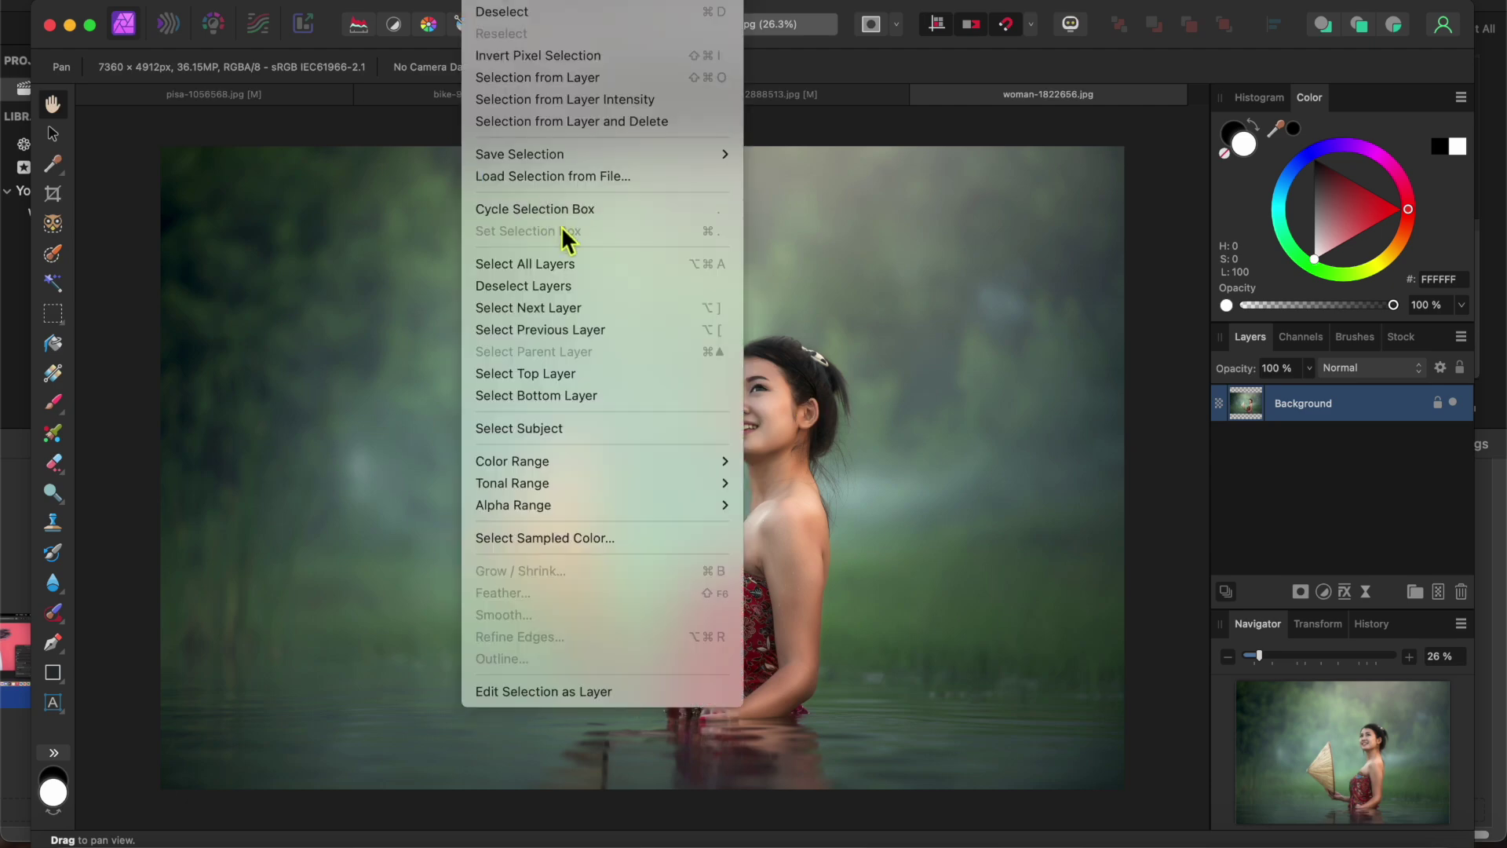
pyautogui.click(529, 430)
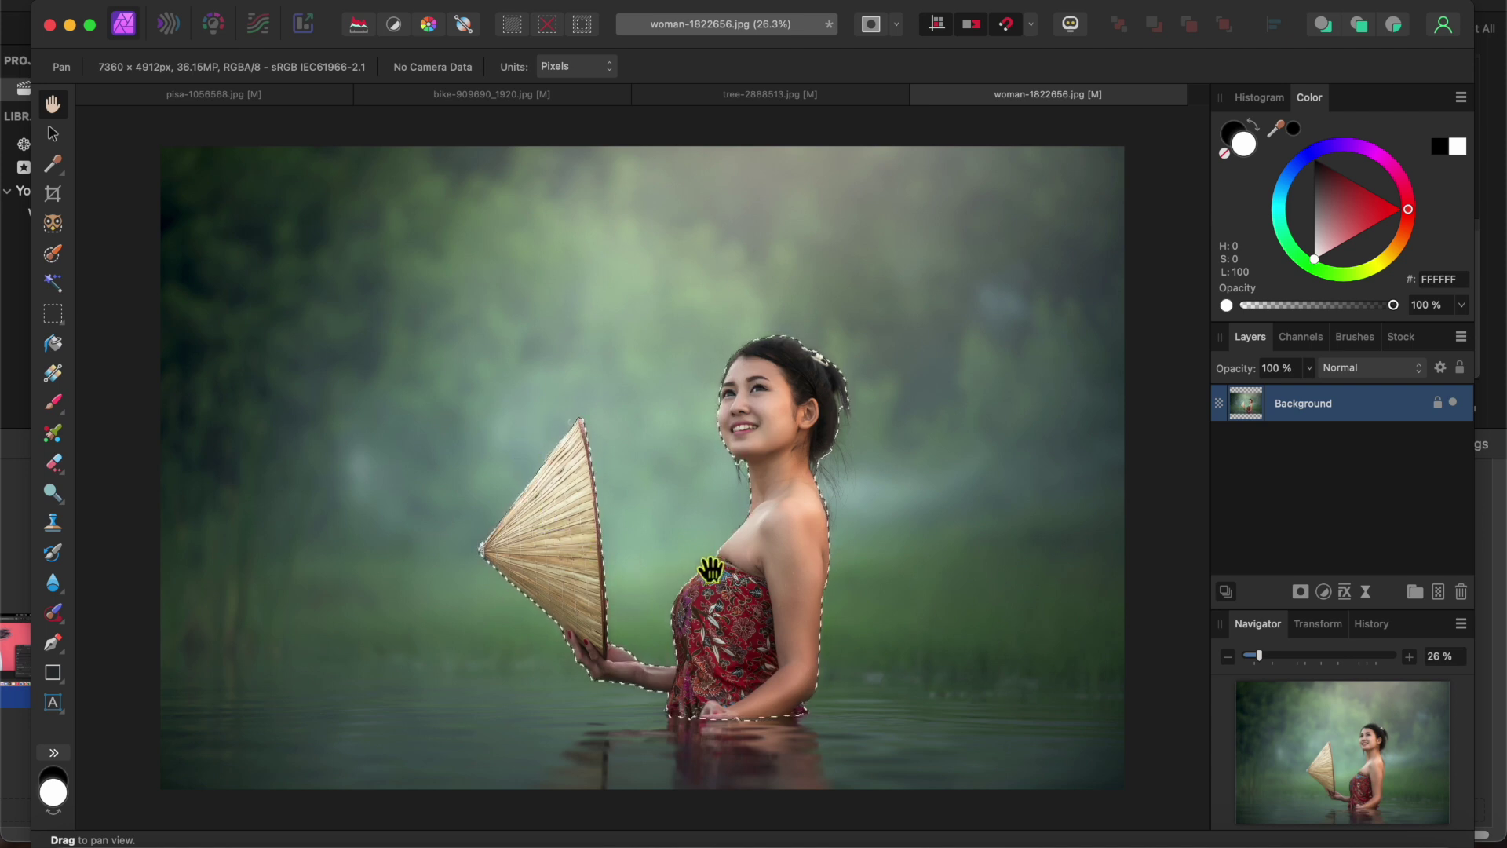
pyautogui.press('Delete')
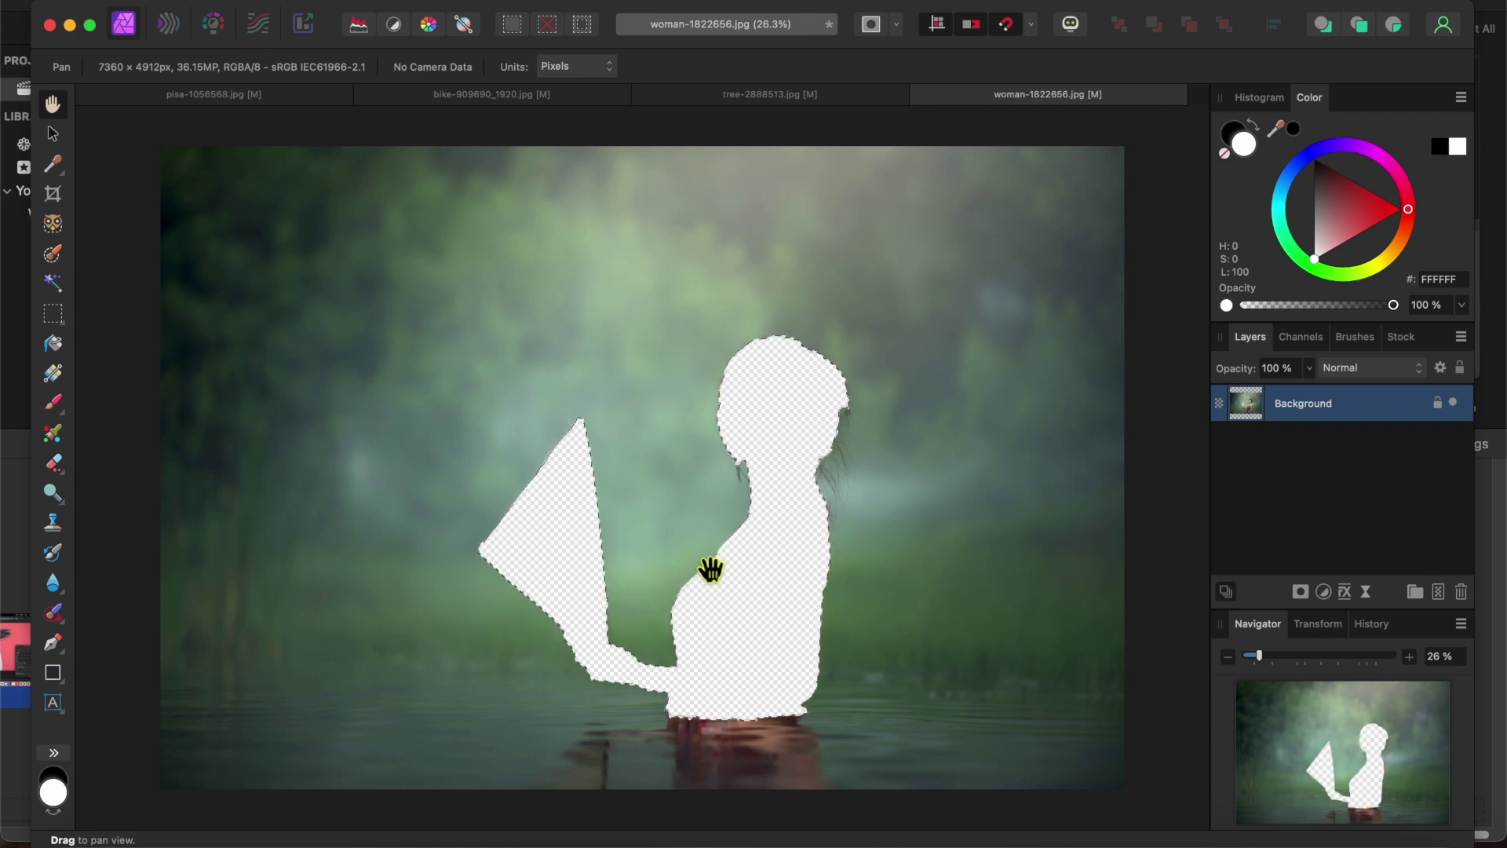
pyautogui.press('super+z')
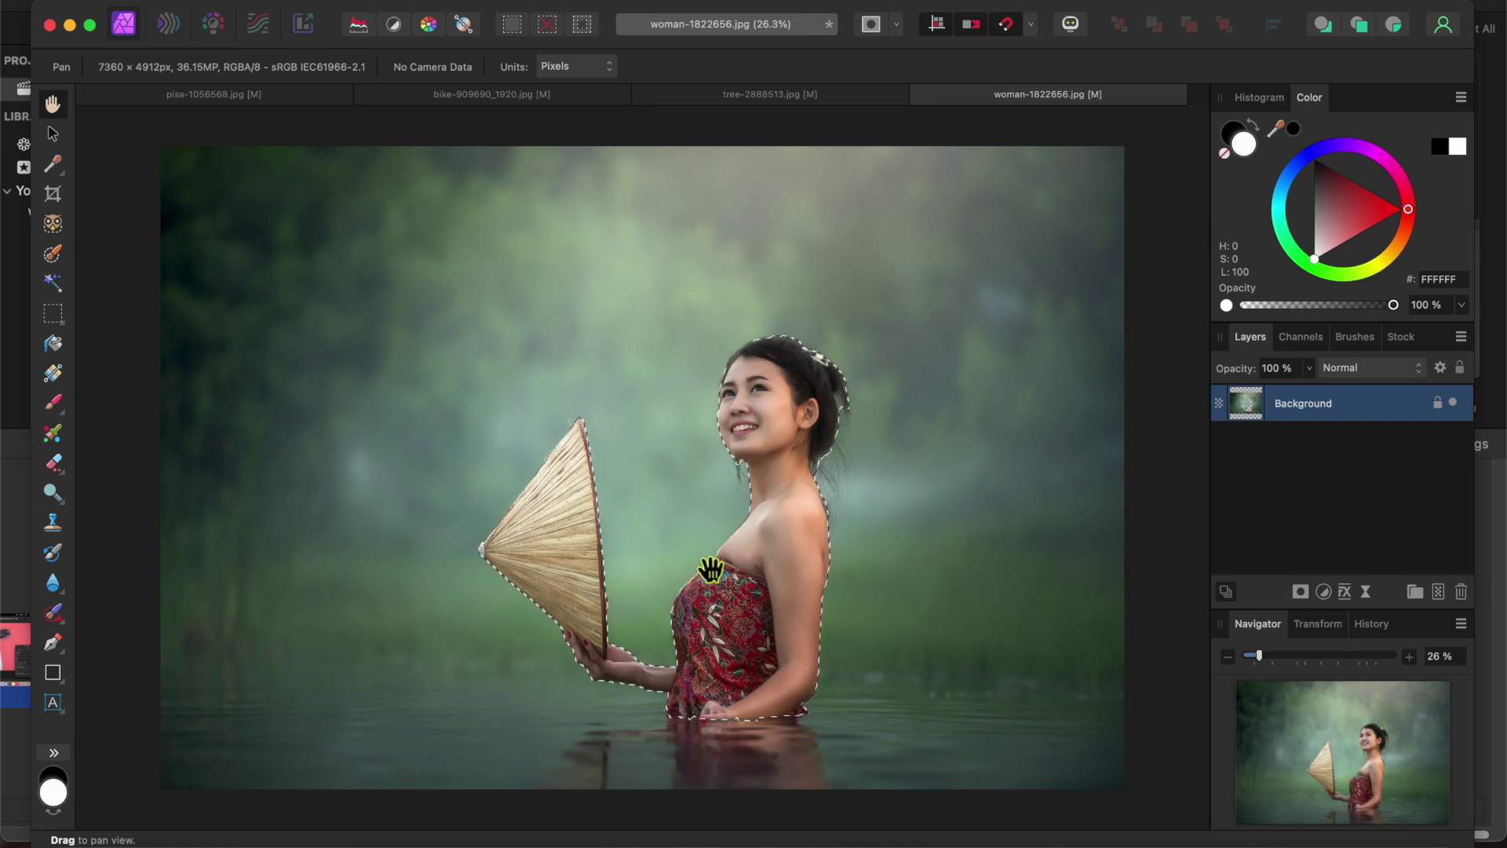
pyautogui.press('super+d')
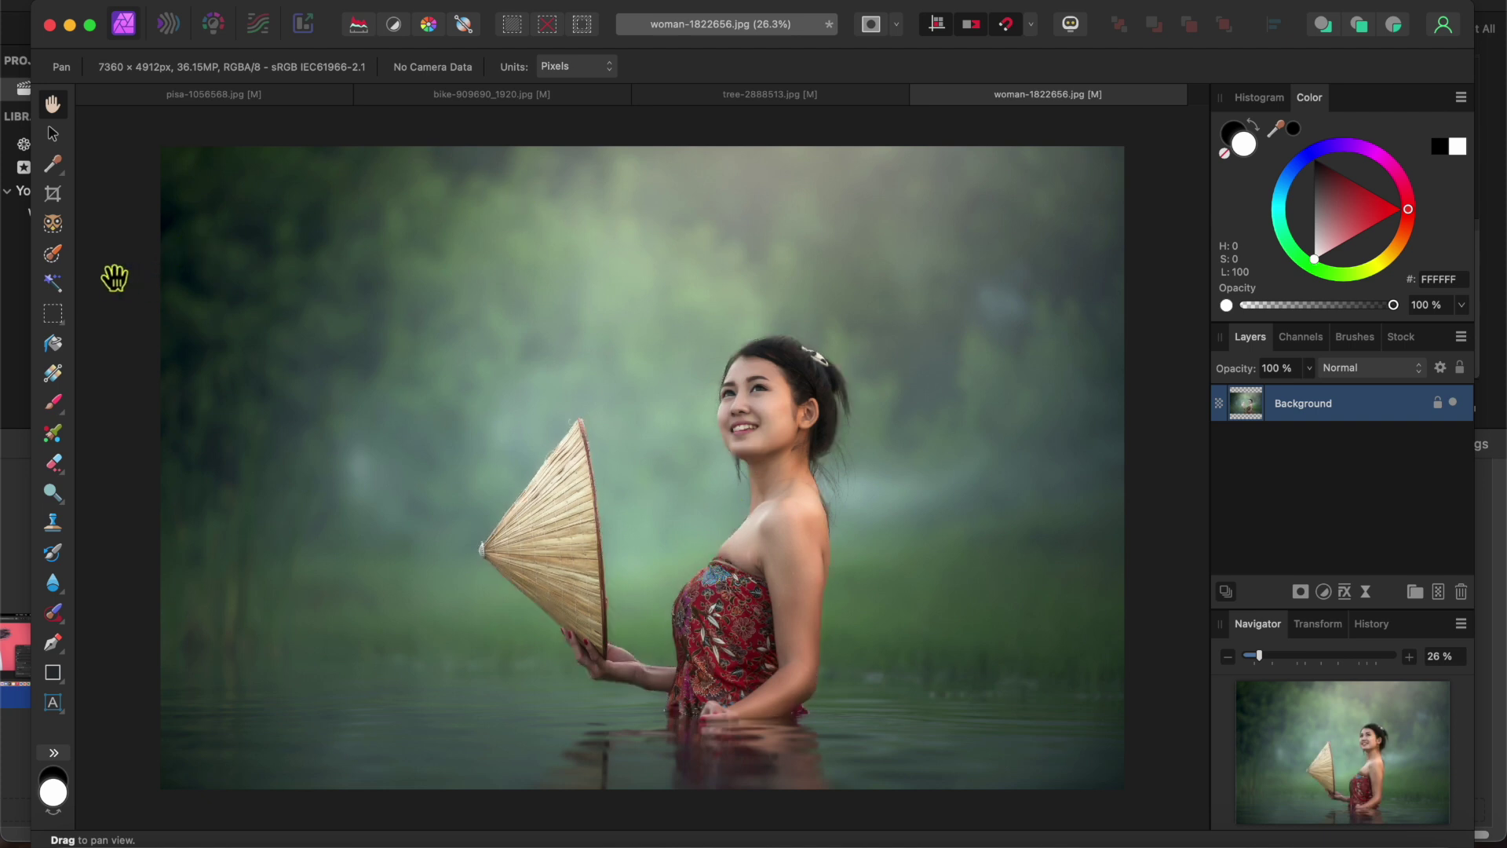
# Step: Select the conical hat and add a Recolor adjustment turning it red (Hue 0°, Saturation 100%)
pyautogui.click(60, 233)
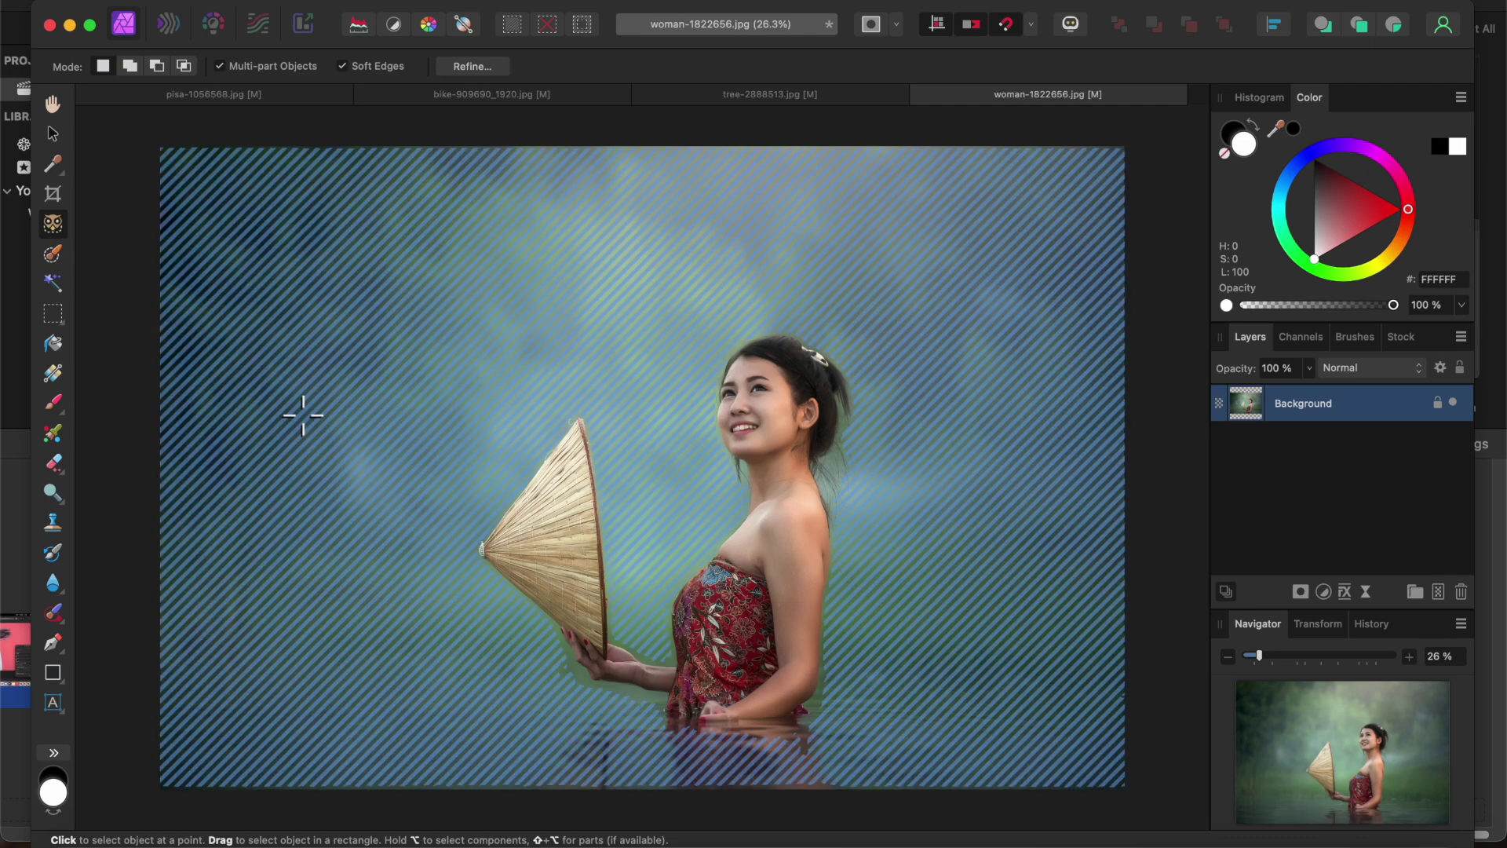
pyautogui.click(574, 504)
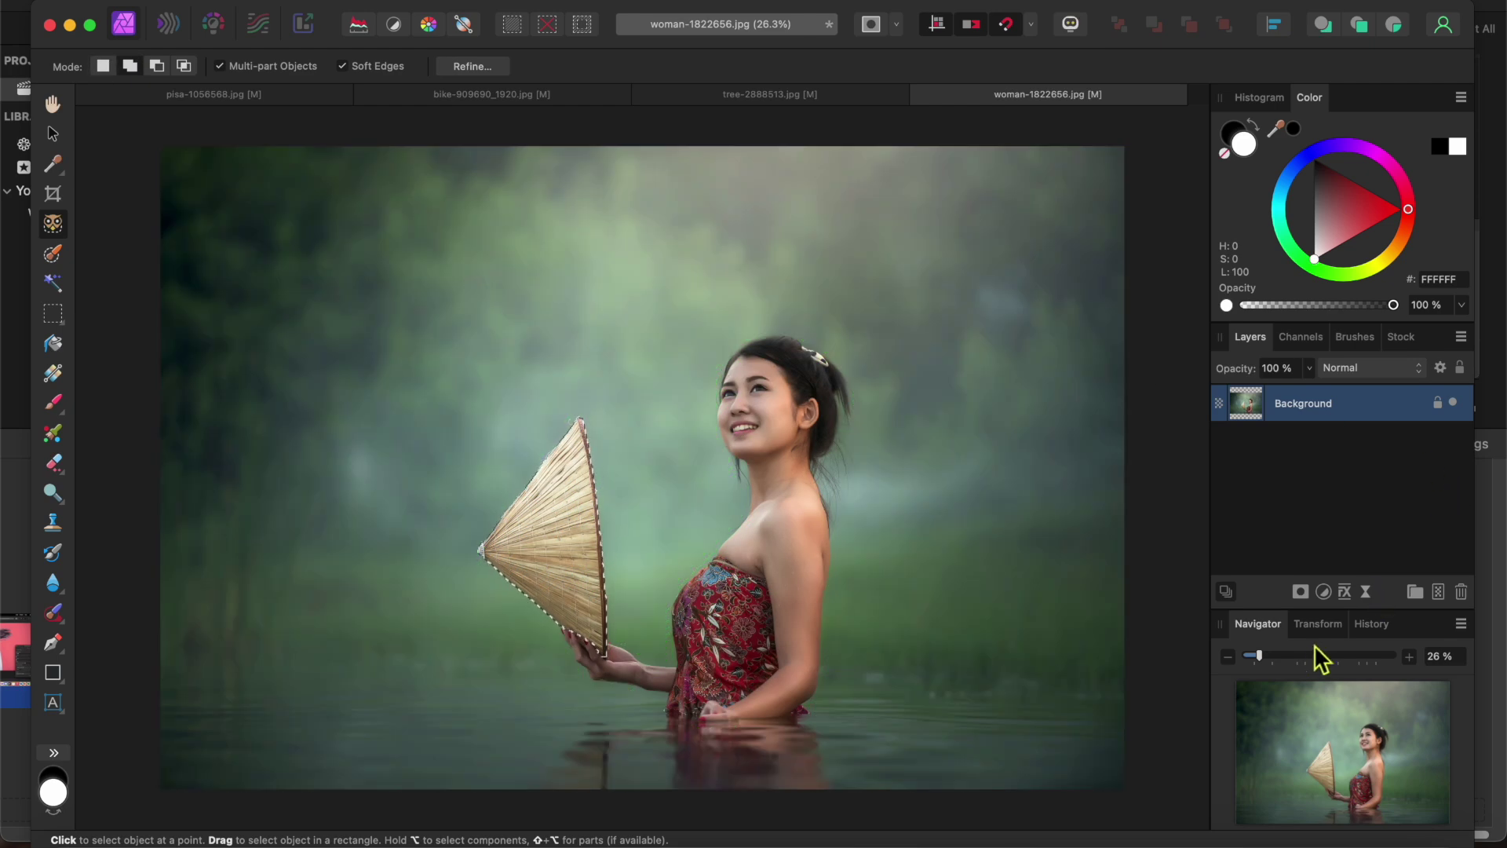
pyautogui.click(1325, 596)
pyautogui.click(1366, 669)
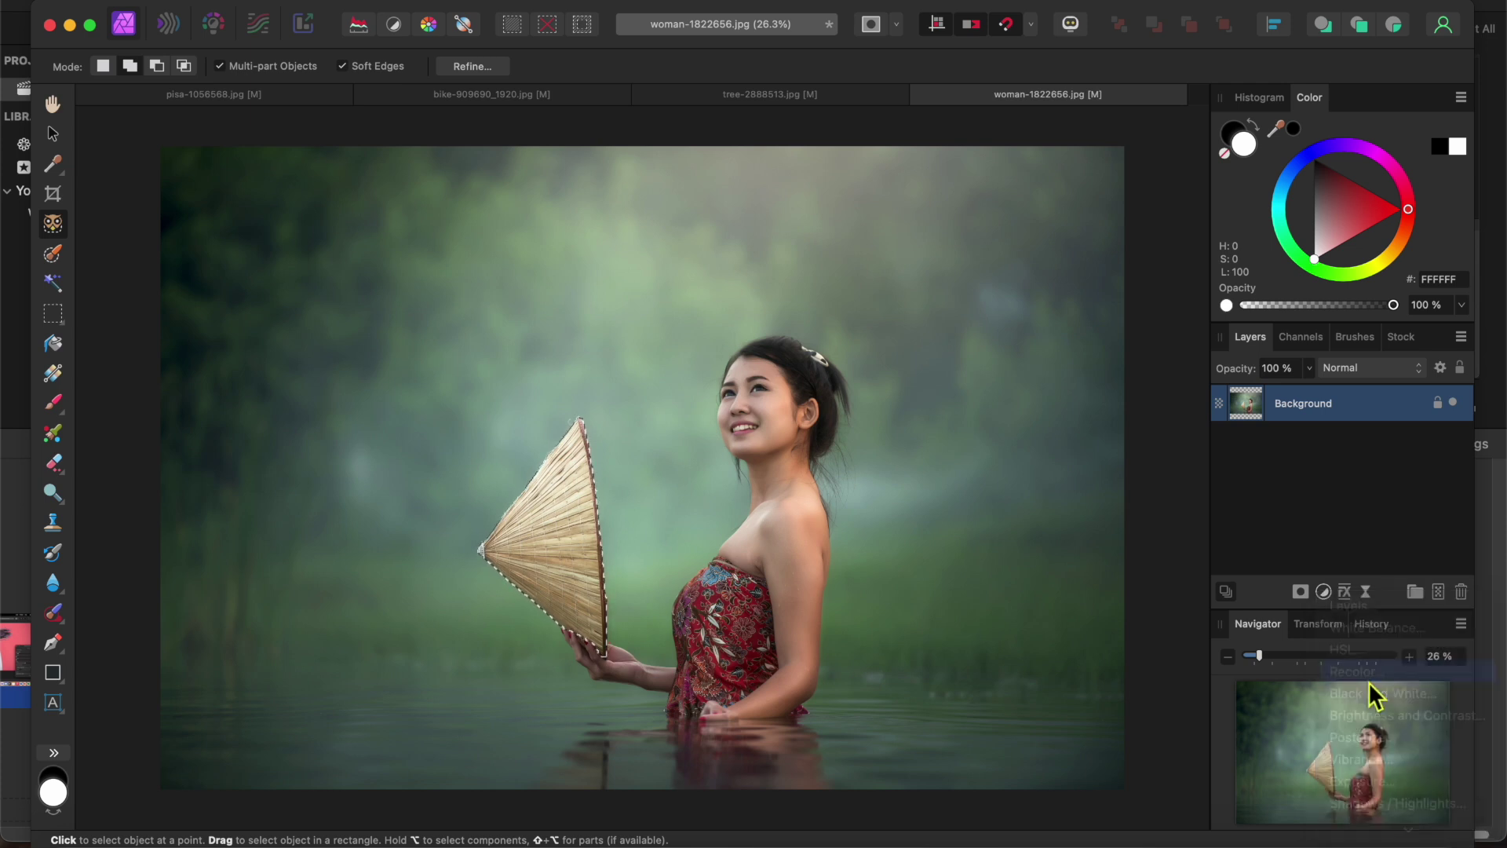
pyautogui.moveTo(839, 679)
pyautogui.mouseDown()
pyautogui.moveTo(1047, 681)
pyautogui.moveTo(841, 707)
pyautogui.mouseUp()
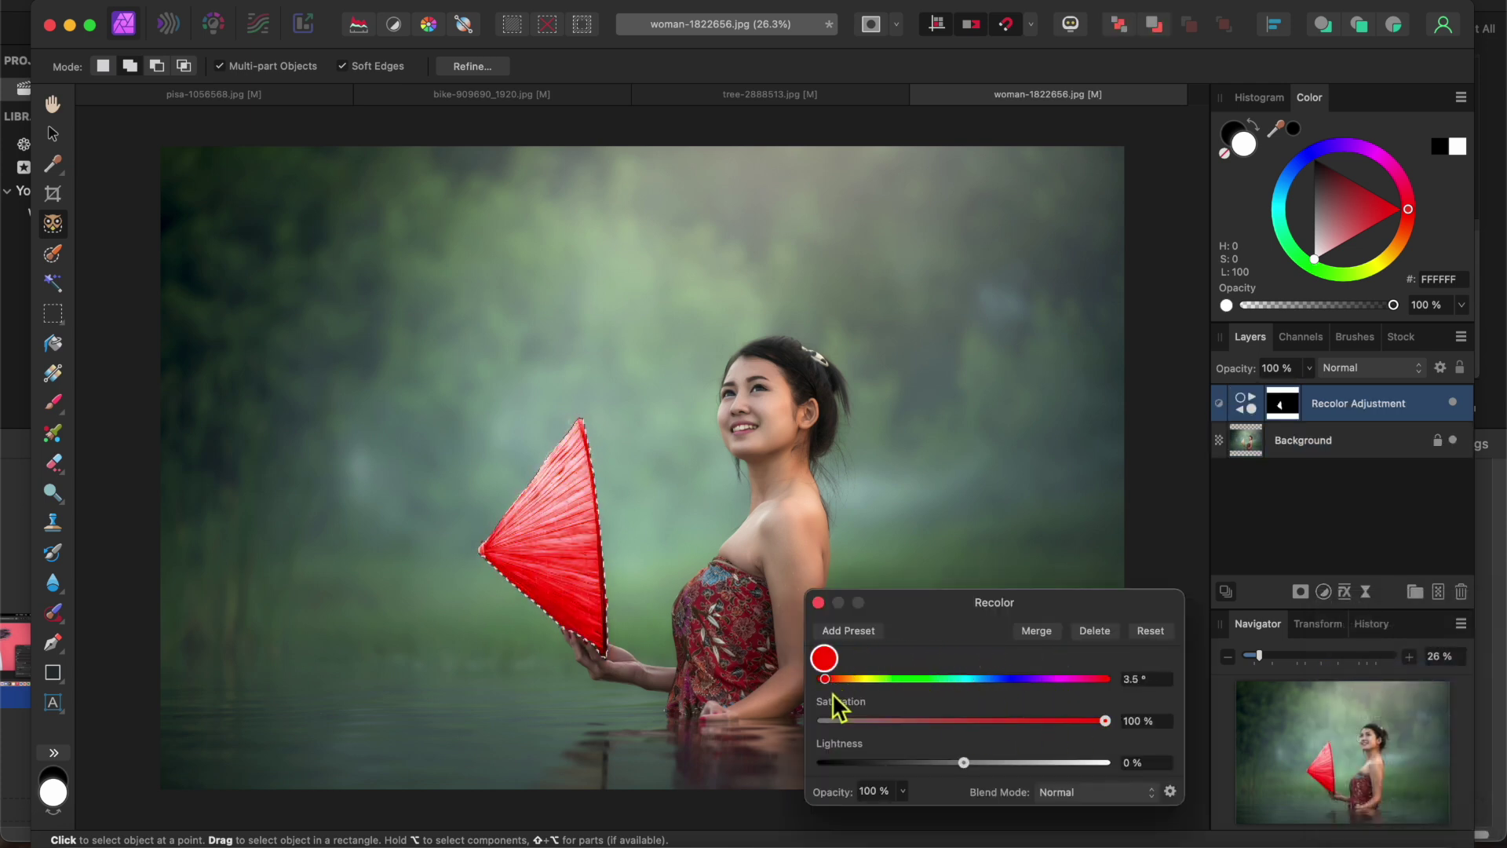
pyautogui.click(819, 603)
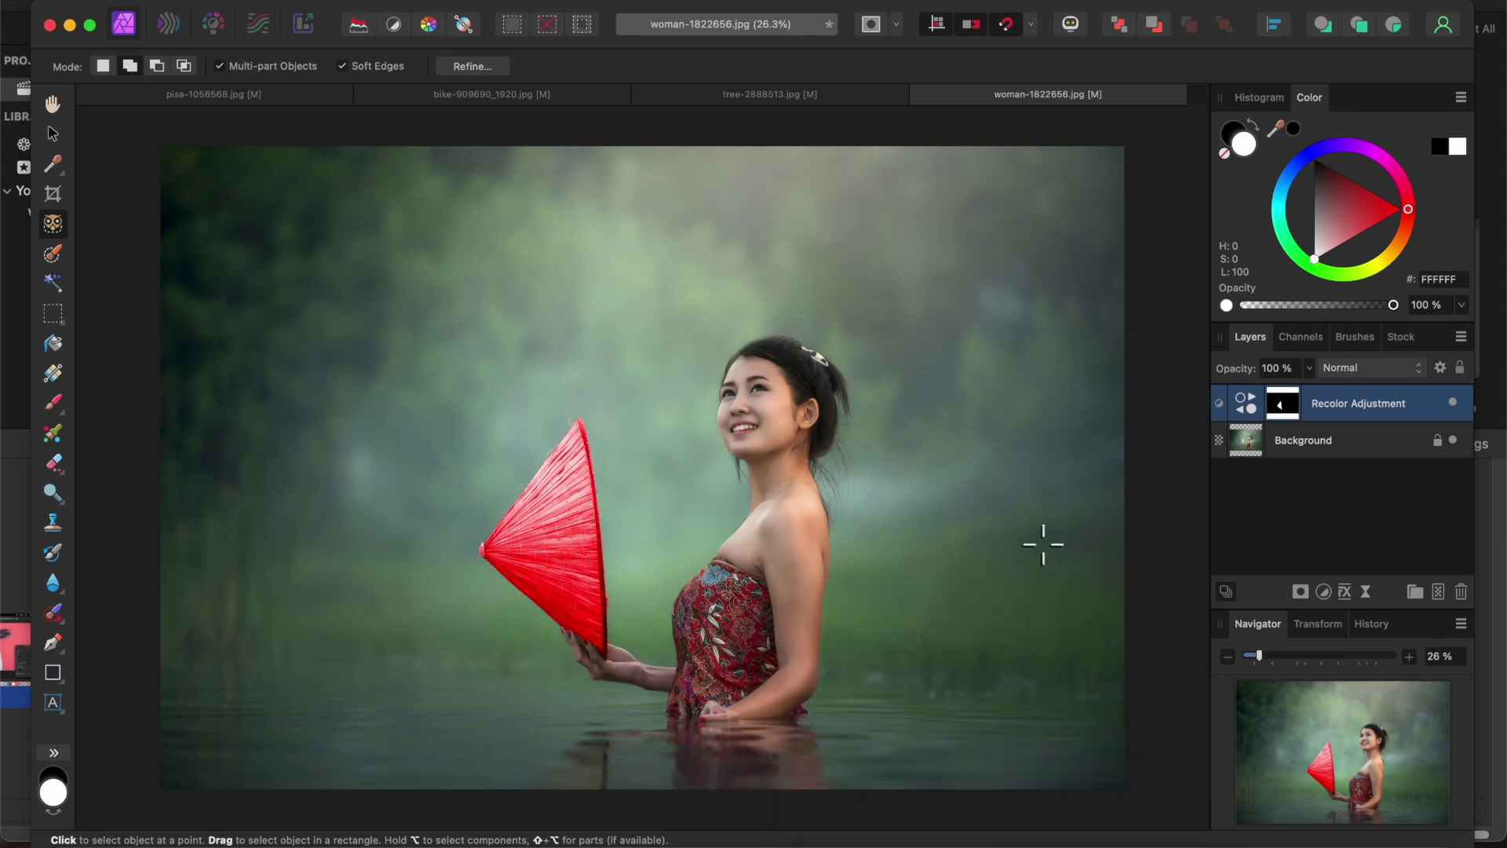